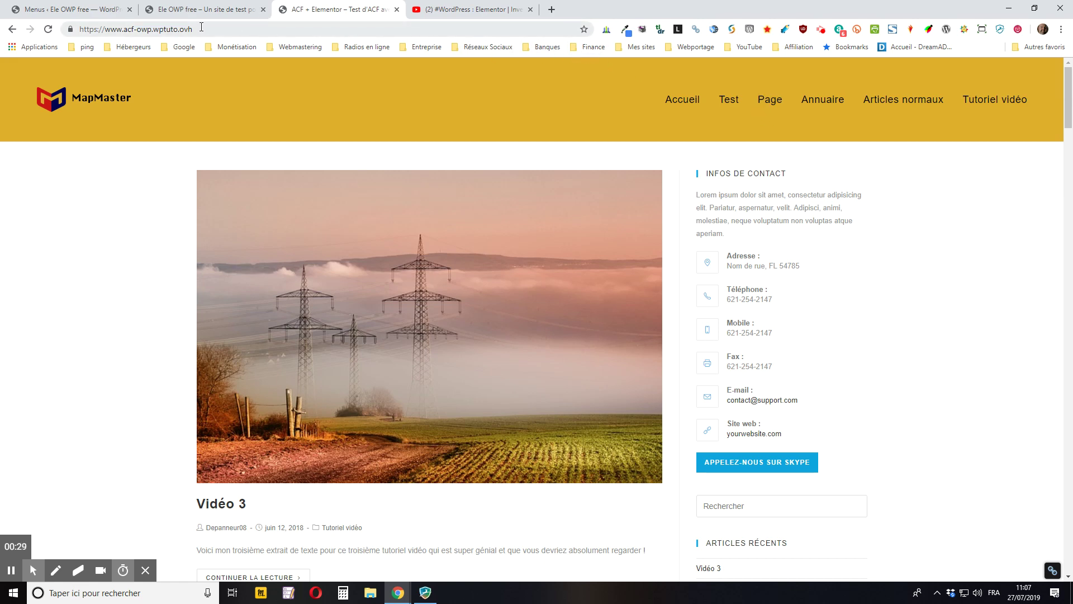
- Compare the header and navigation menu of the Ele OWP free site with those of the ACF + Elementor site
{"action": "left_click", "coordinate": [236, 15]}
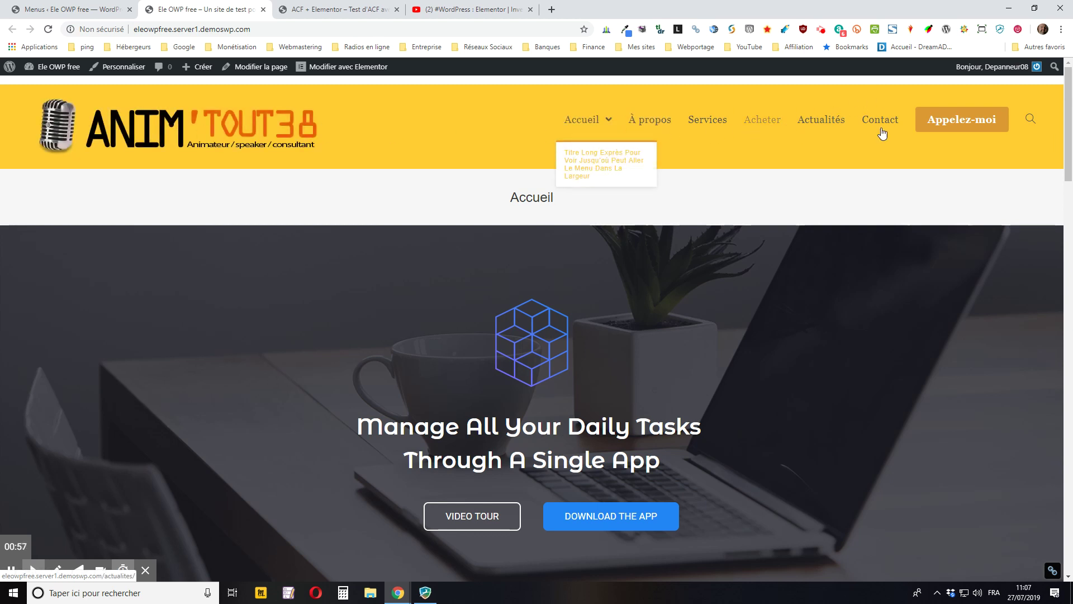
{"action": "left_click", "coordinate": [353, 11]}
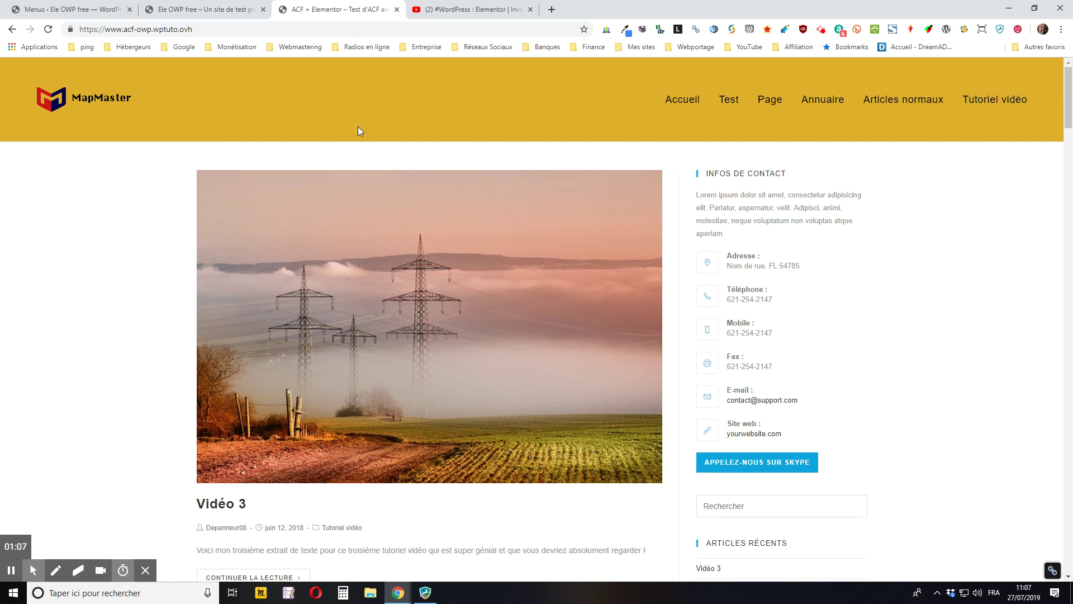
{"action": "left_click", "coordinate": [232, 12]}
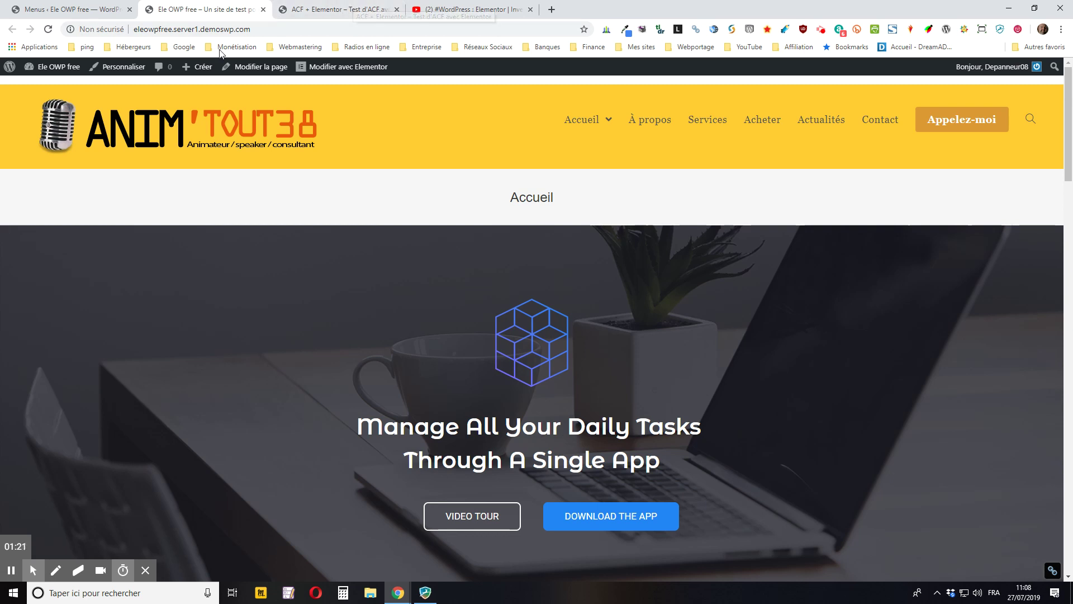
{"action": "left_click", "coordinate": [330, 9]}
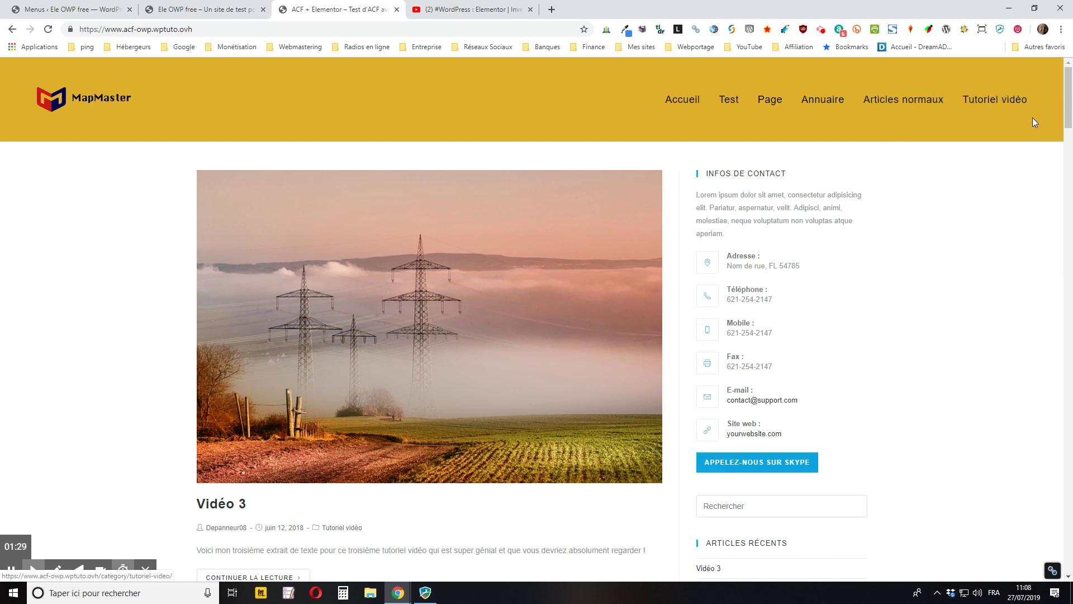
{"action": "left_click", "coordinate": [220, 10]}
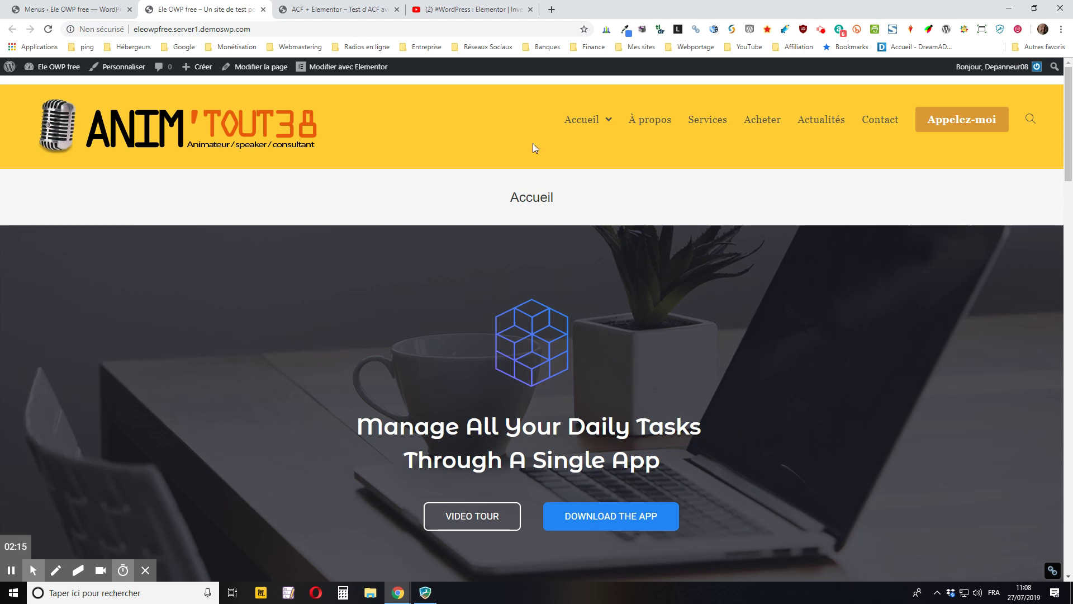
{"action": "mouse_move", "coordinate": [605, 121]}
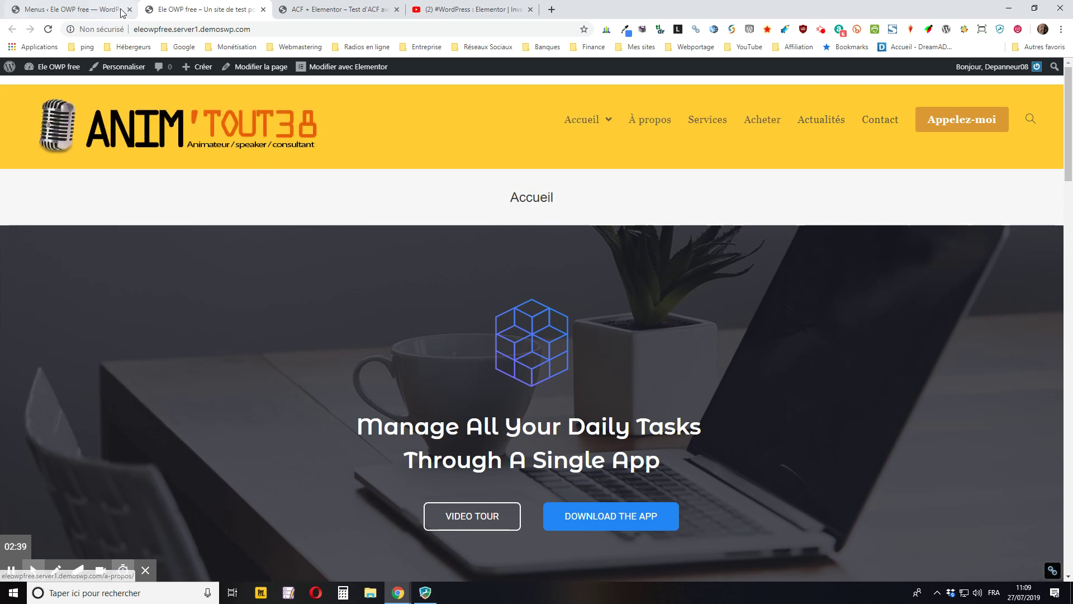
- Move the "Titre long exprès" sub-item to the top level of Menu1, save the menu and reload the site's home page
{"action": "left_click", "coordinate": [69, 14]}
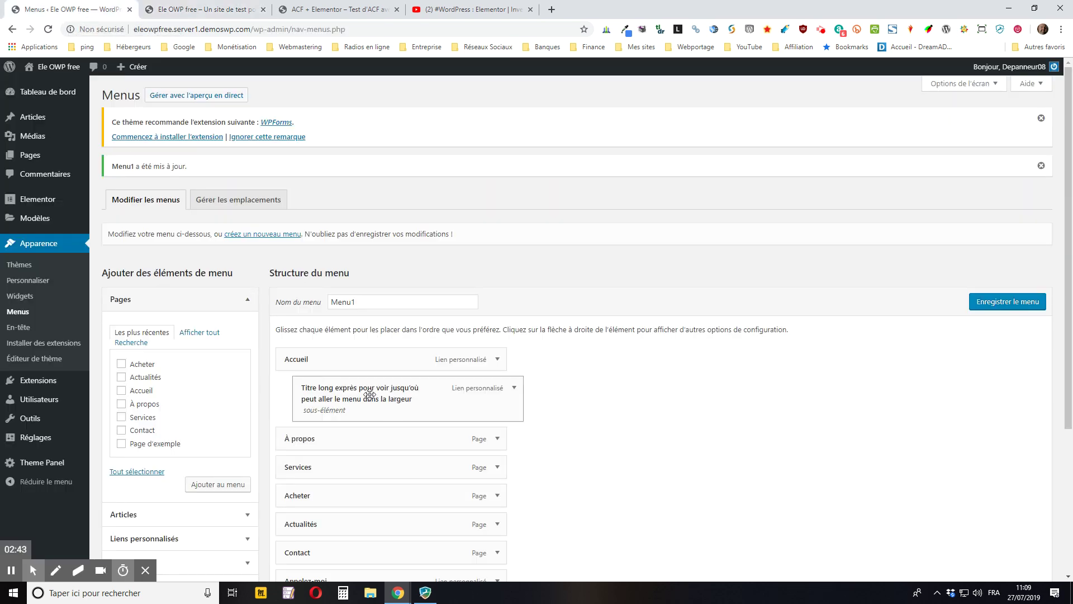
{"action": "left_click_drag", "start_coordinate": [388, 398], "coordinate": [366, 402]}
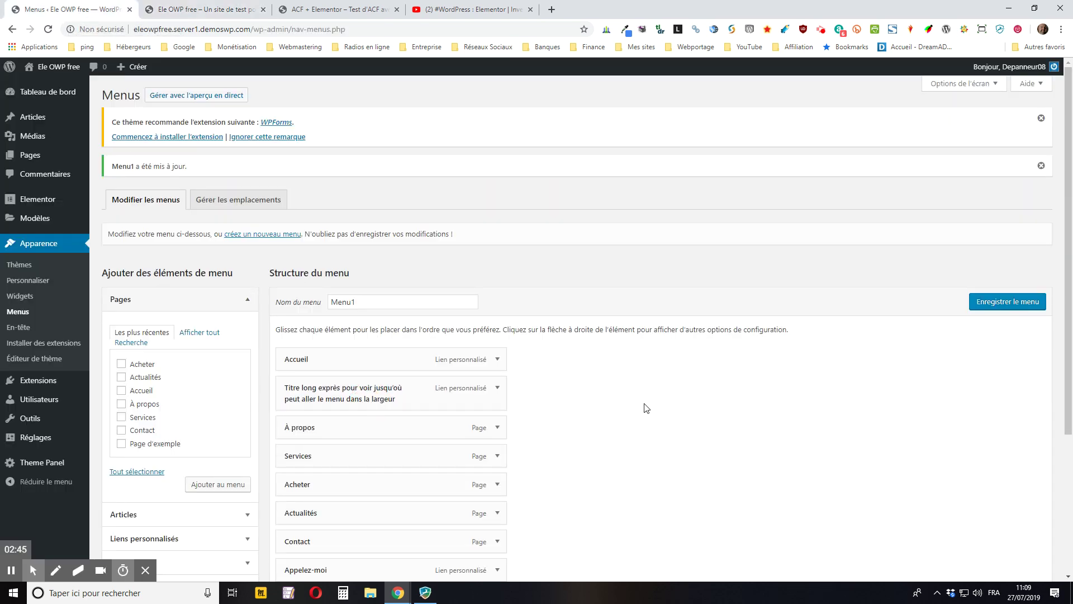
{"action": "left_click", "coordinate": [998, 308]}
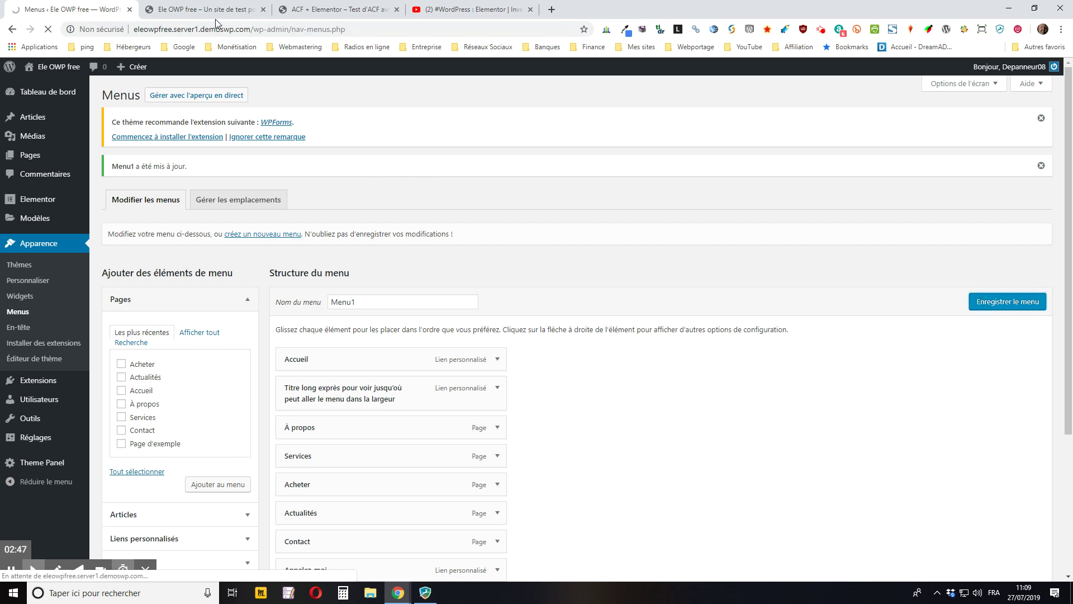
{"action": "left_click", "coordinate": [245, 10]}
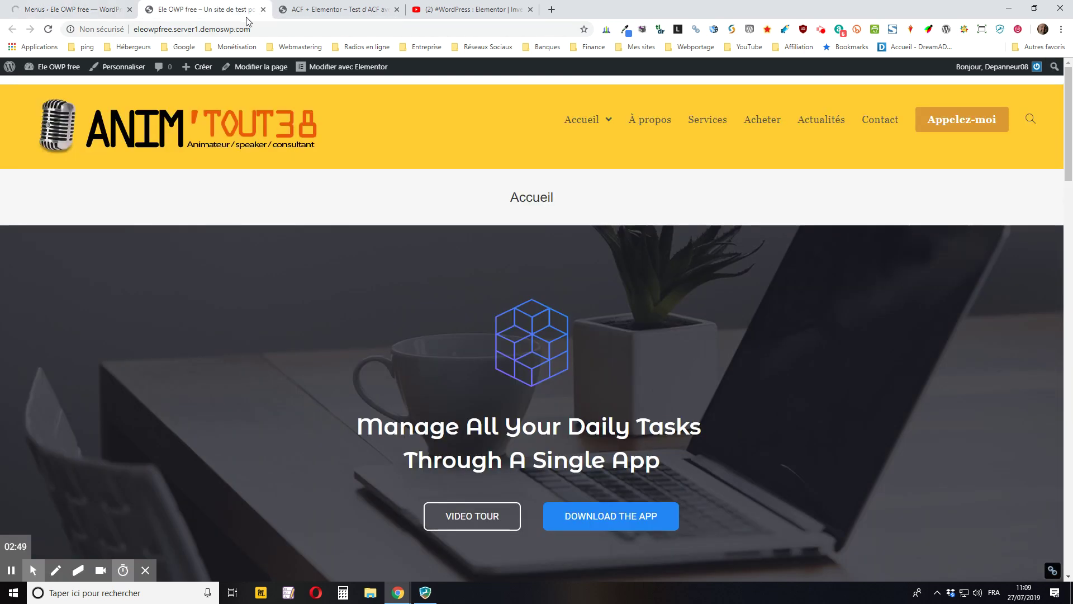
{"action": "left_click", "coordinate": [51, 32]}
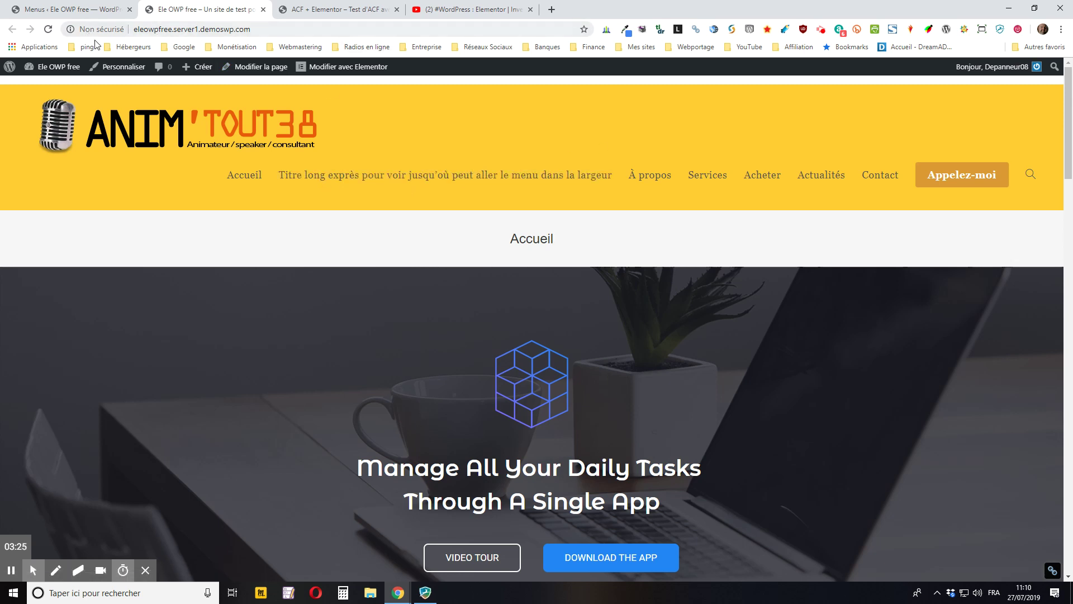
- Nest the "Titre long exprès" item back under Accueil in Menu1 and save the menu
{"action": "left_click", "coordinate": [97, 10]}
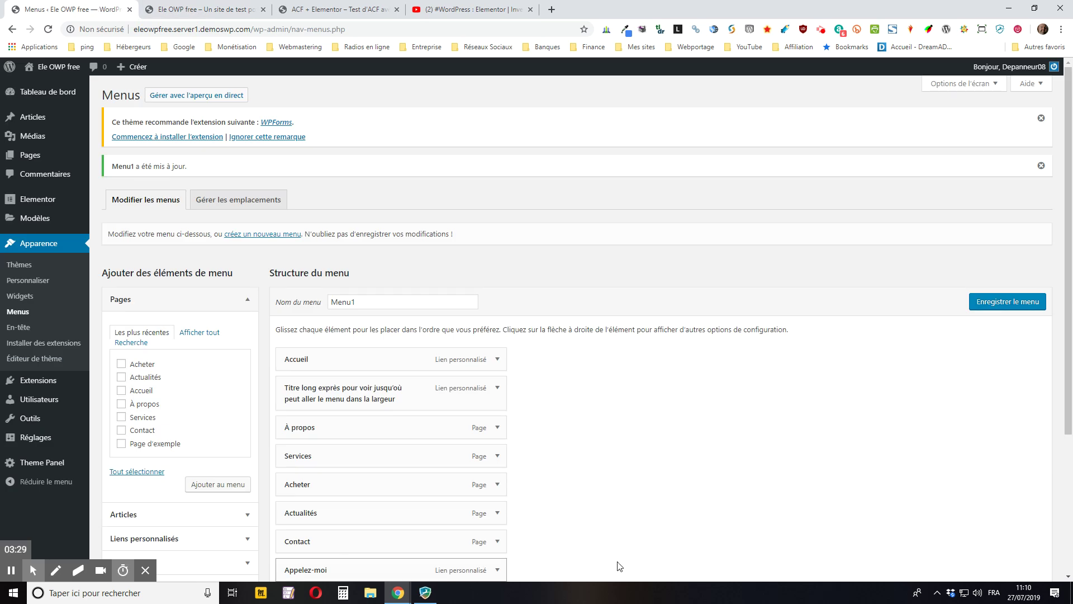
{"action": "left_click_drag", "start_coordinate": [405, 395], "coordinate": [446, 411]}
{"action": "left_click", "coordinate": [1030, 302]}
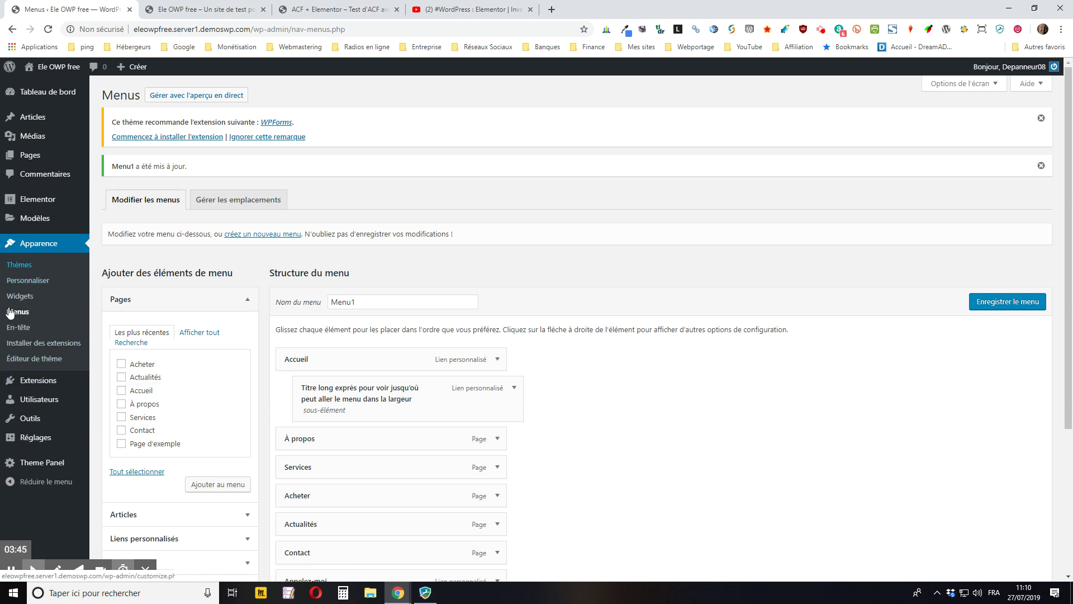
- Add a new template to the OceanWP library (Ma bibliothèque) and title it "En-tête personnalisé 1"
{"action": "mouse_move", "coordinate": [22, 463]}
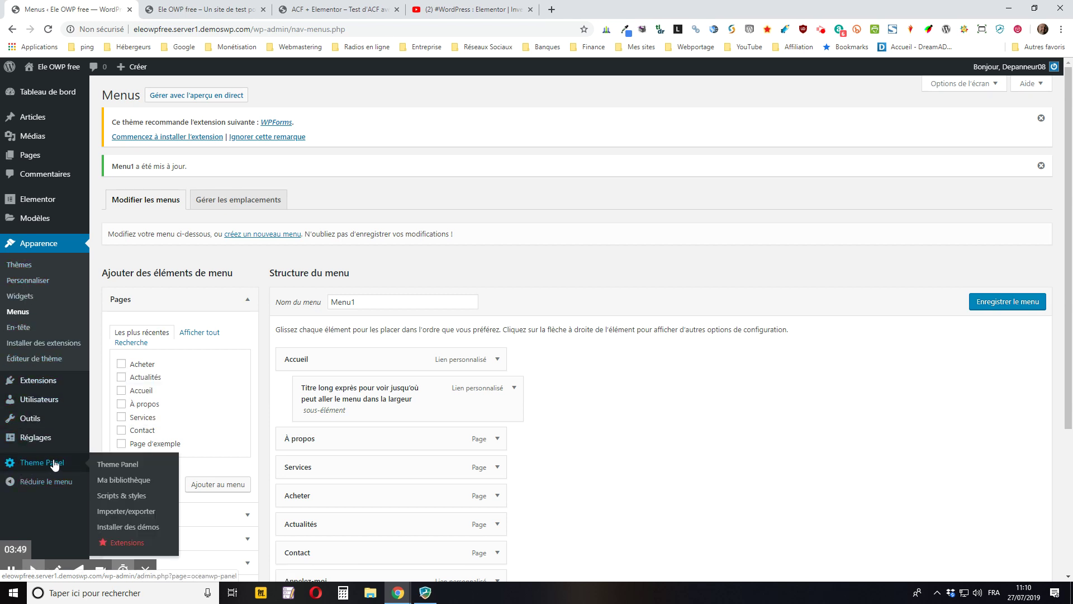
{"action": "left_click", "coordinate": [116, 485]}
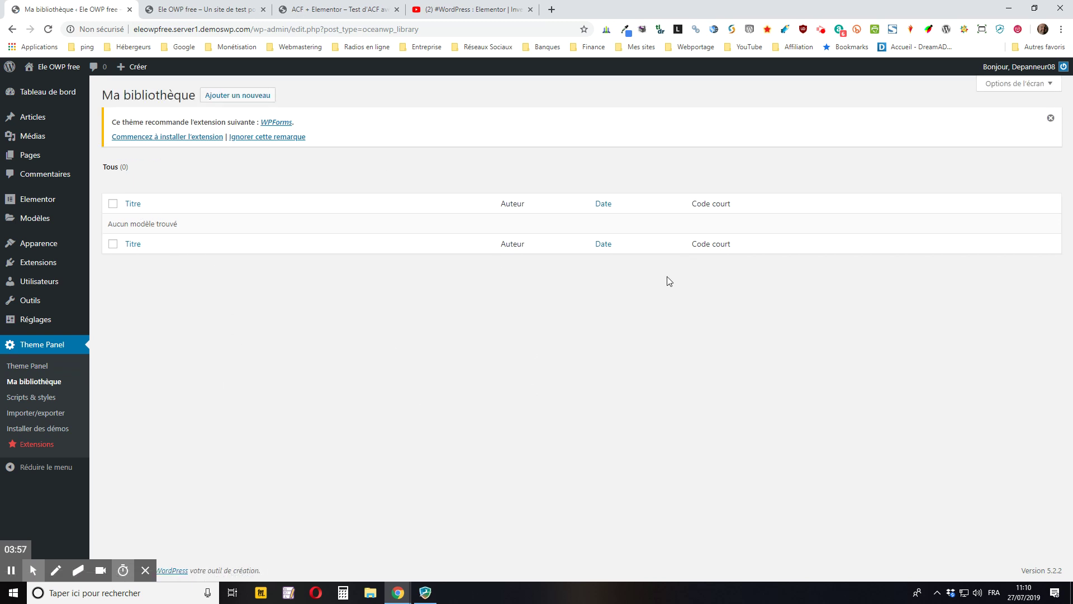
{"action": "left_click", "coordinate": [242, 100]}
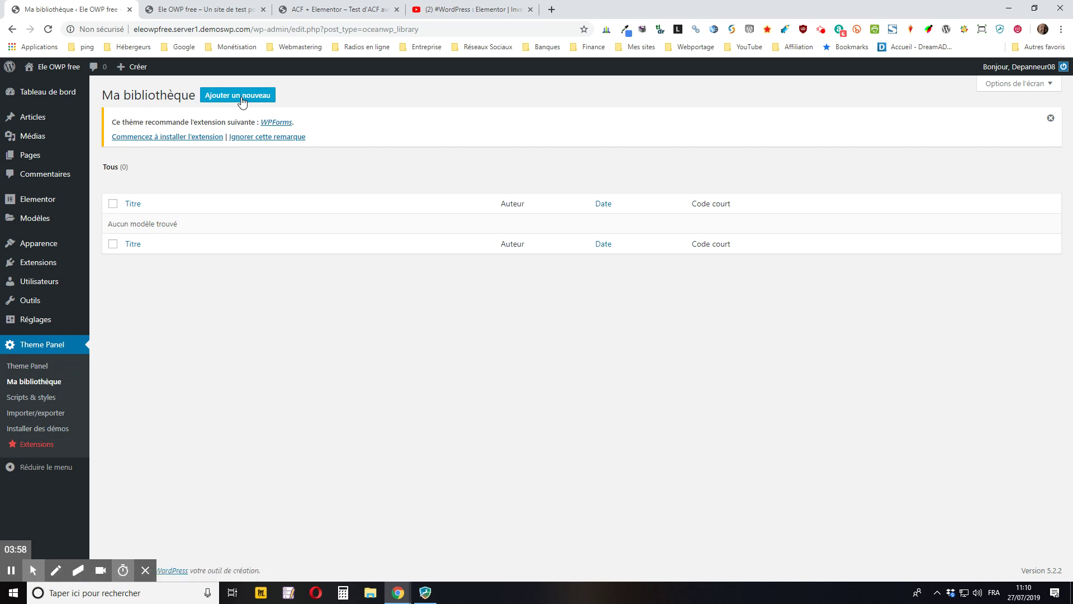
{"action": "left_click", "coordinate": [242, 100]}
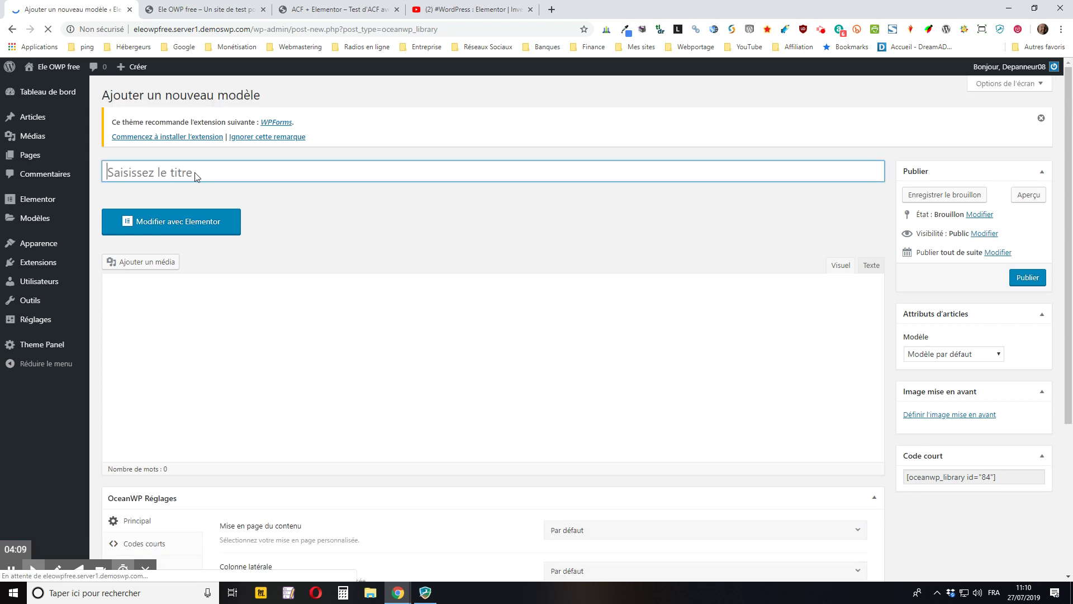
{"action": "type", "text": "En-"}
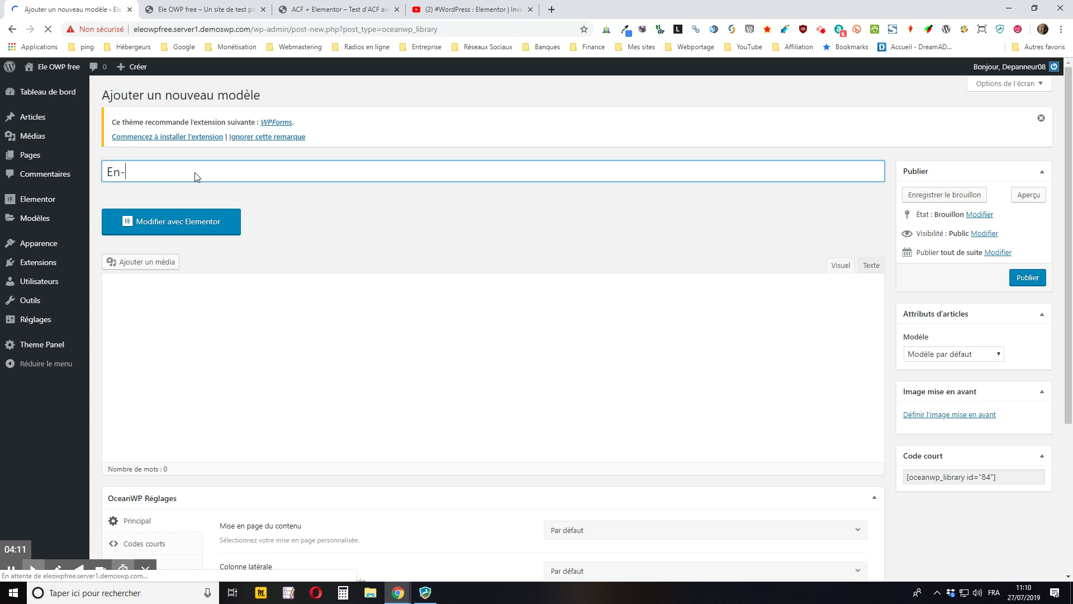
{"action": "type", "text": "tête"}
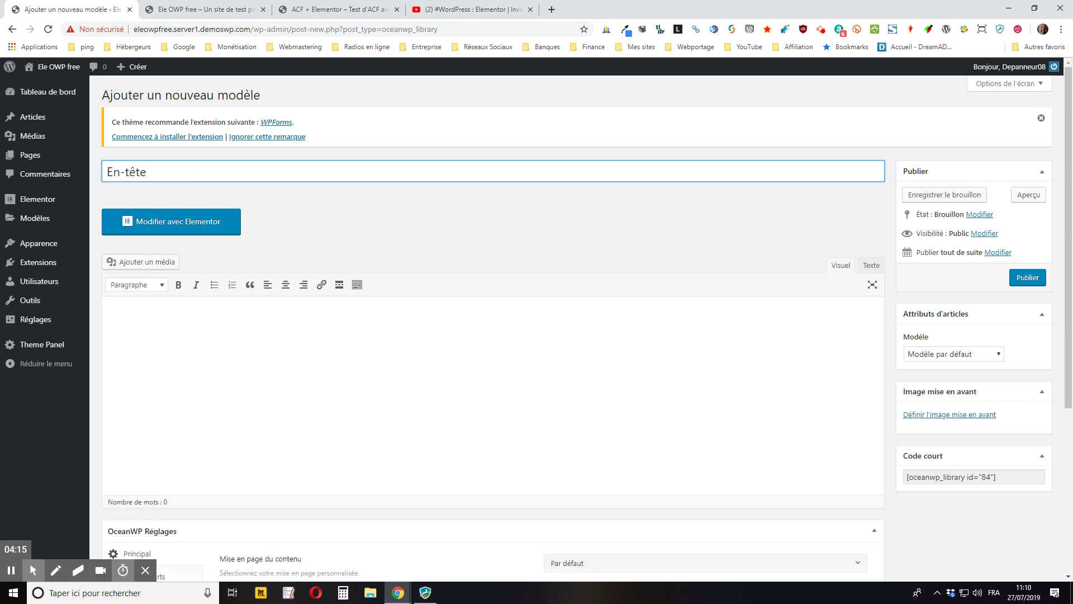
{"action": "type", "text": " personn"}
{"action": "type", "text": "ami"}
{"action": "key", "text": "BackSpace"}
{"action": "key", "text": "BackSpace"}
{"action": "type", "text": "lis"}
- Set the template's page model to "Elementor canevas" and save it as a draft
{"action": "left_click", "coordinate": [974, 357]}
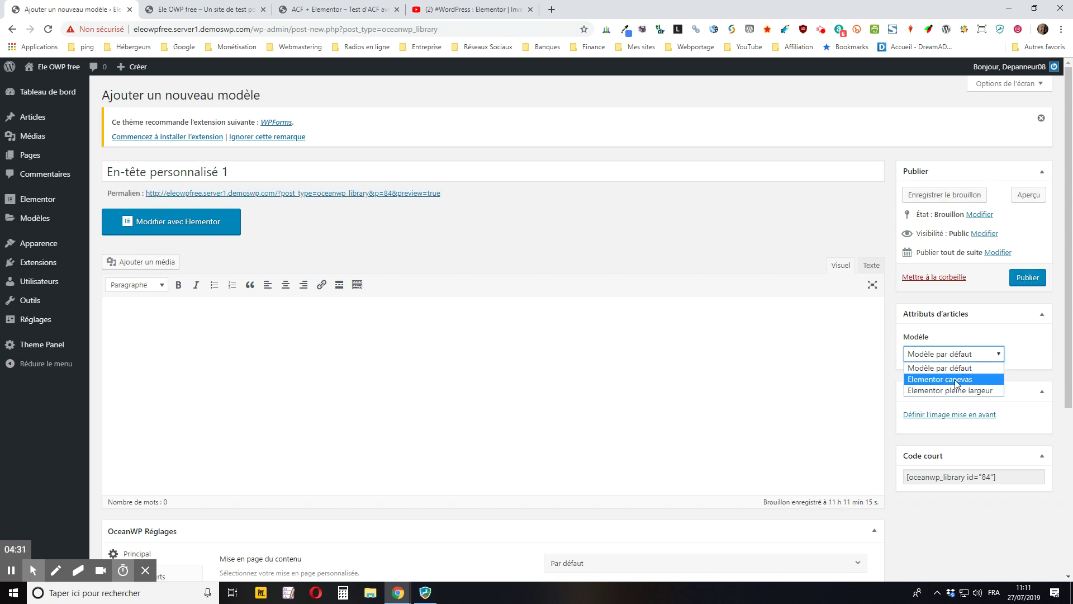
{"action": "left_click", "coordinate": [956, 380]}
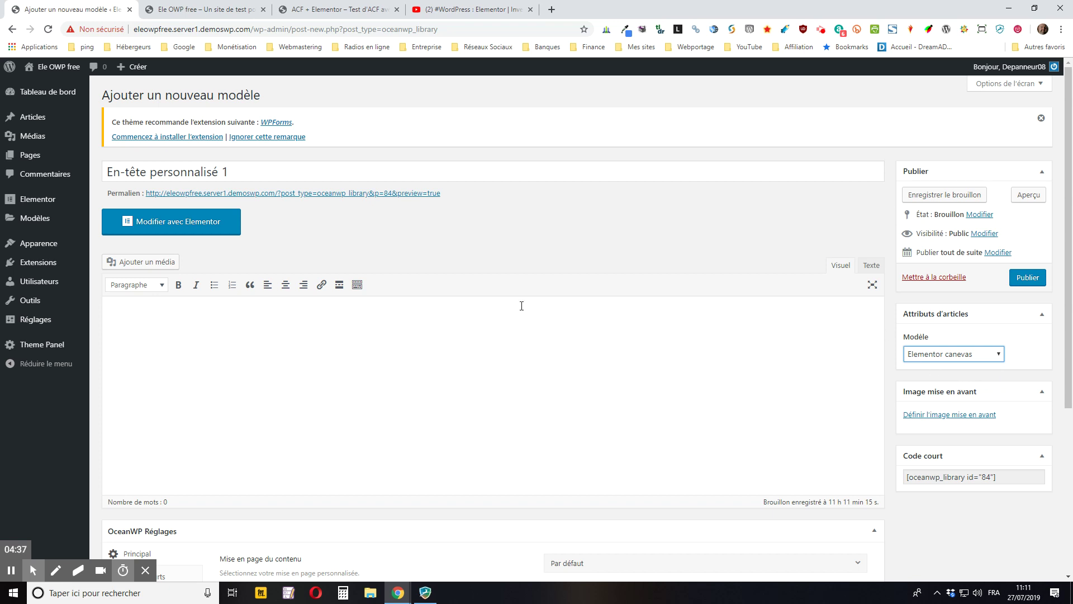
{"action": "left_click", "coordinate": [945, 196]}
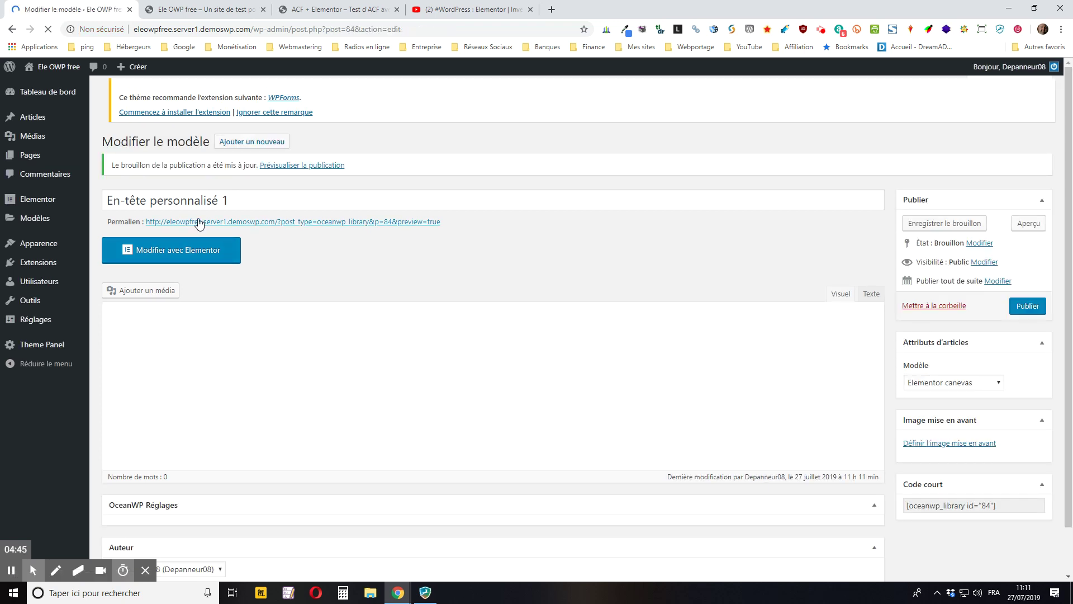
- Open the header template in Elementor and add a two-column section with the 33/66 structure
{"action": "left_click", "coordinate": [191, 255]}
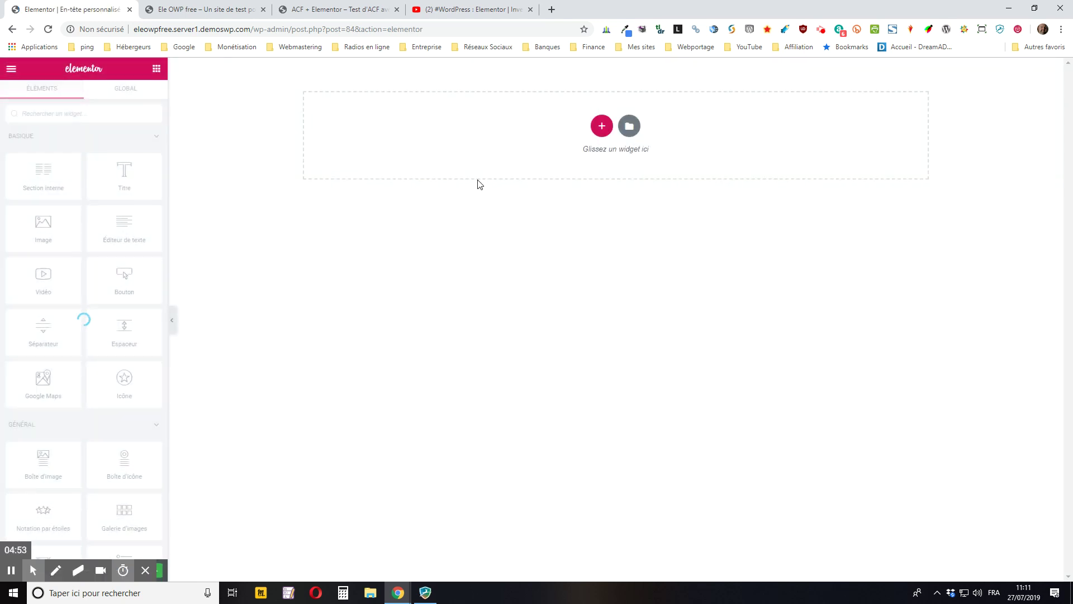
{"action": "left_click", "coordinate": [602, 128]}
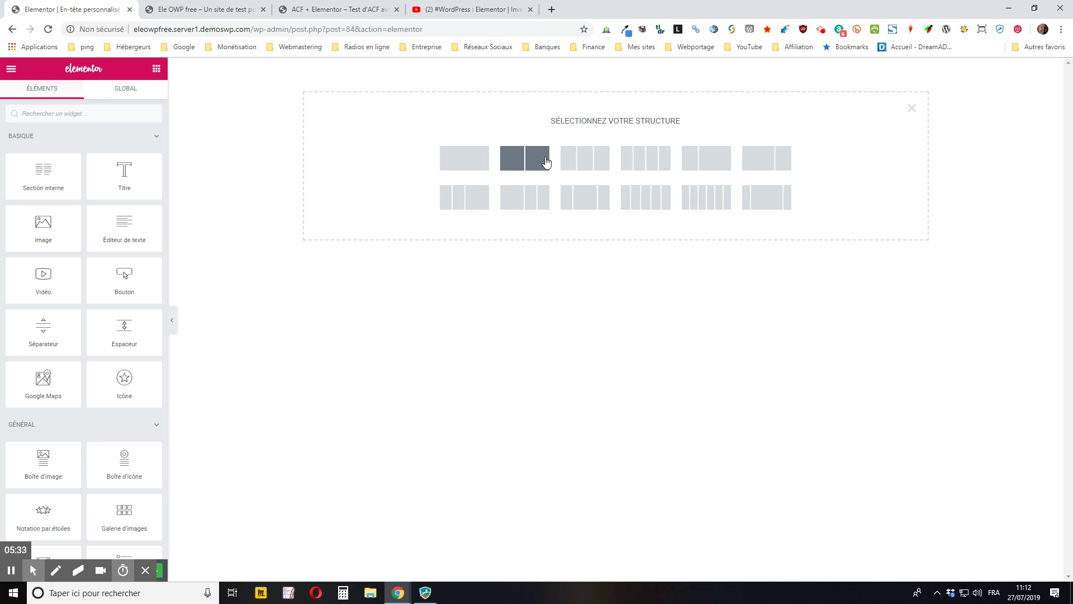
{"action": "left_click", "coordinate": [697, 158]}
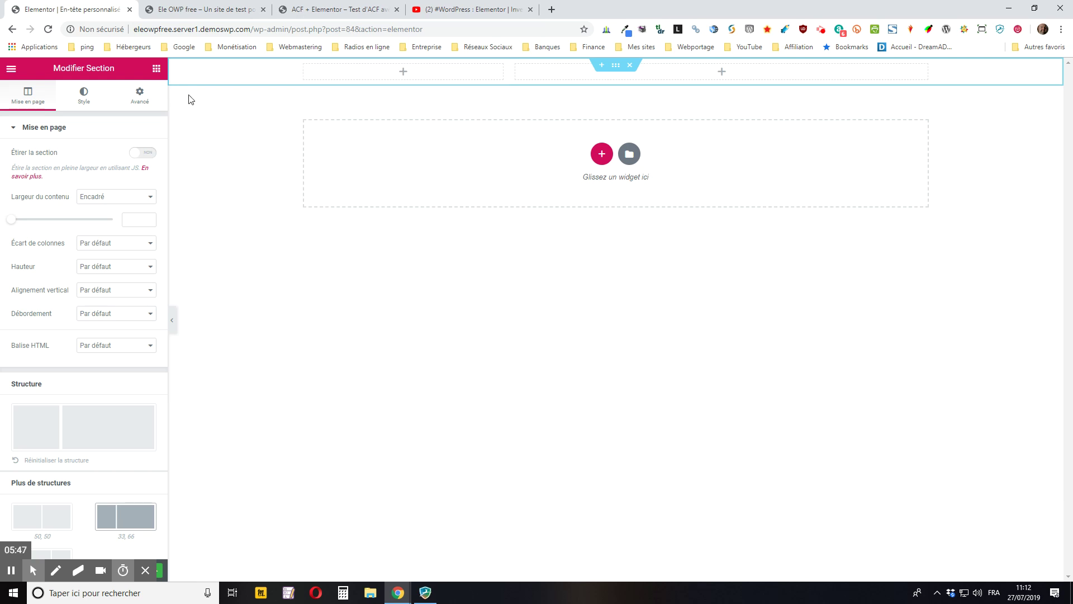
- Find the "Logo d'en-tête personnalisé" widget by searching "logo" and place it in the section's narrow first column
{"action": "left_click", "coordinate": [156, 69]}
{"action": "left_click", "coordinate": [89, 111]}
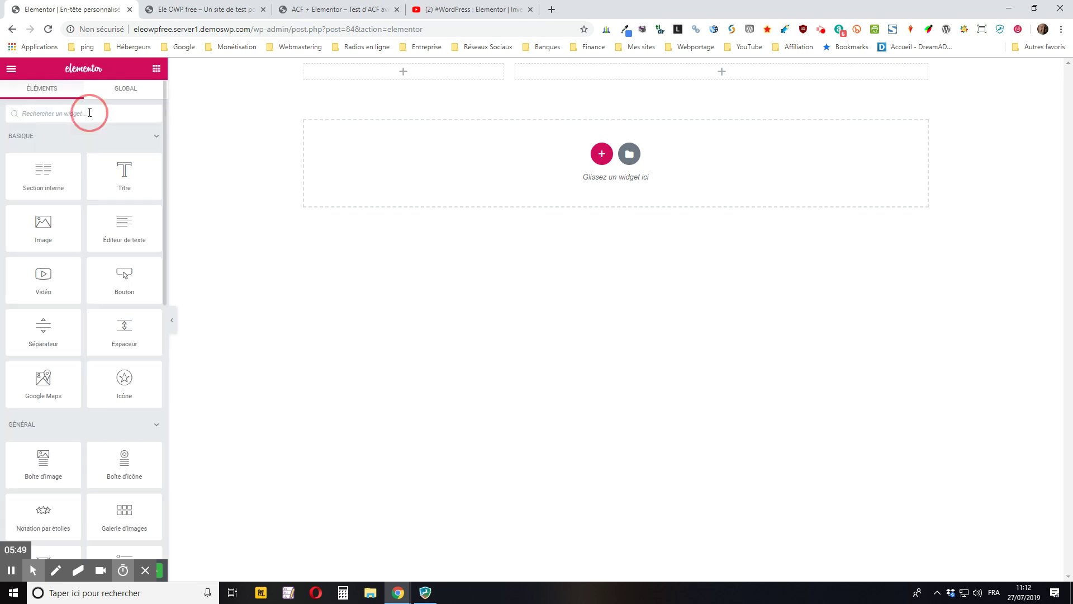
{"action": "type", "text": "logo"}
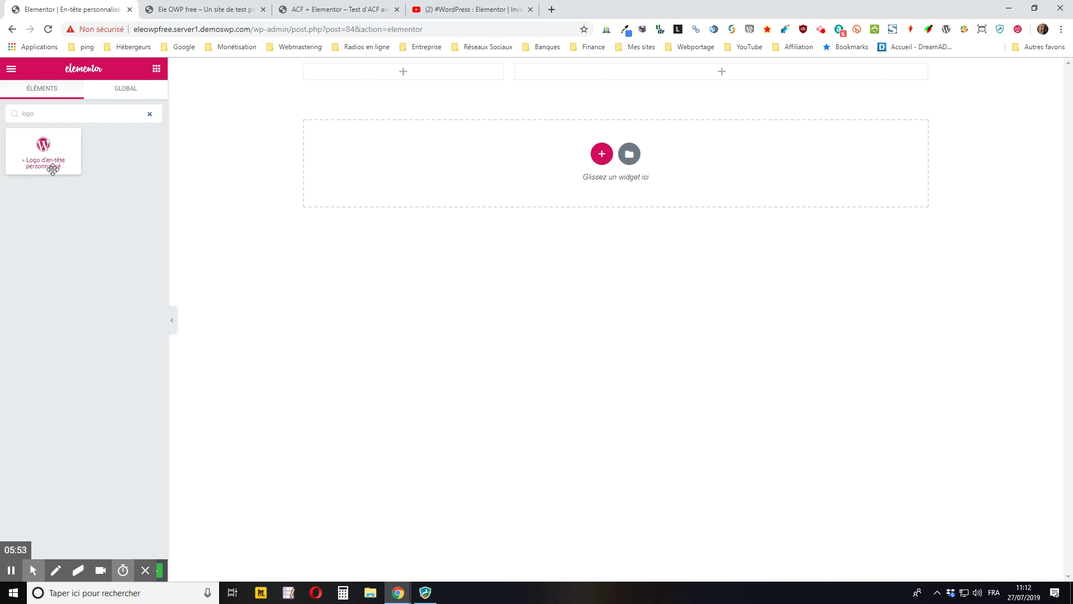
{"action": "left_click", "coordinate": [44, 147]}
{"action": "left_click_drag", "start_coordinate": [43, 147], "coordinate": [404, 79]}
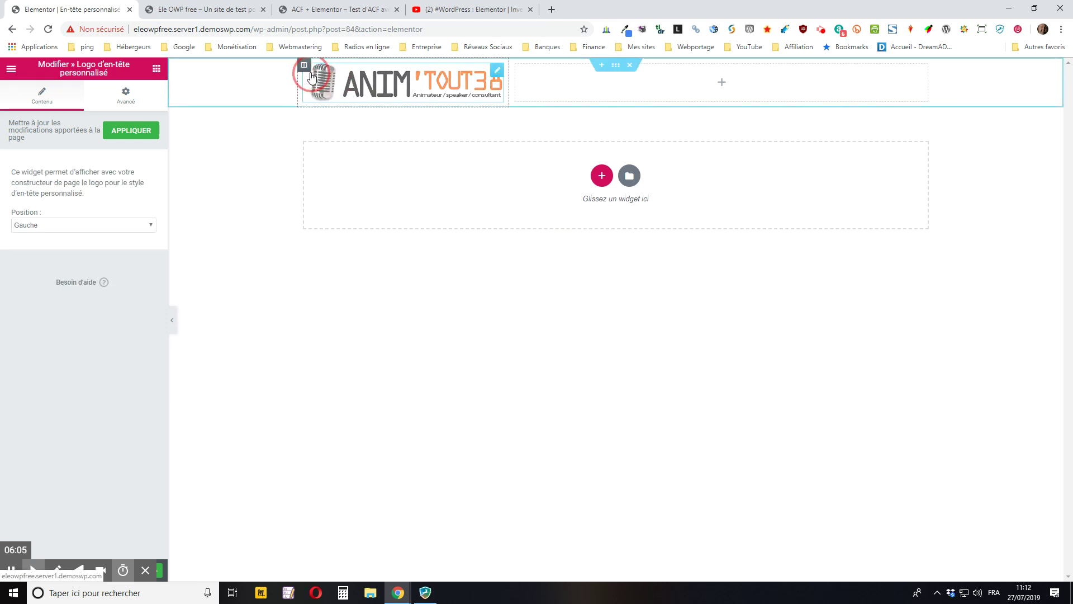
{"action": "left_click", "coordinate": [318, 89]}
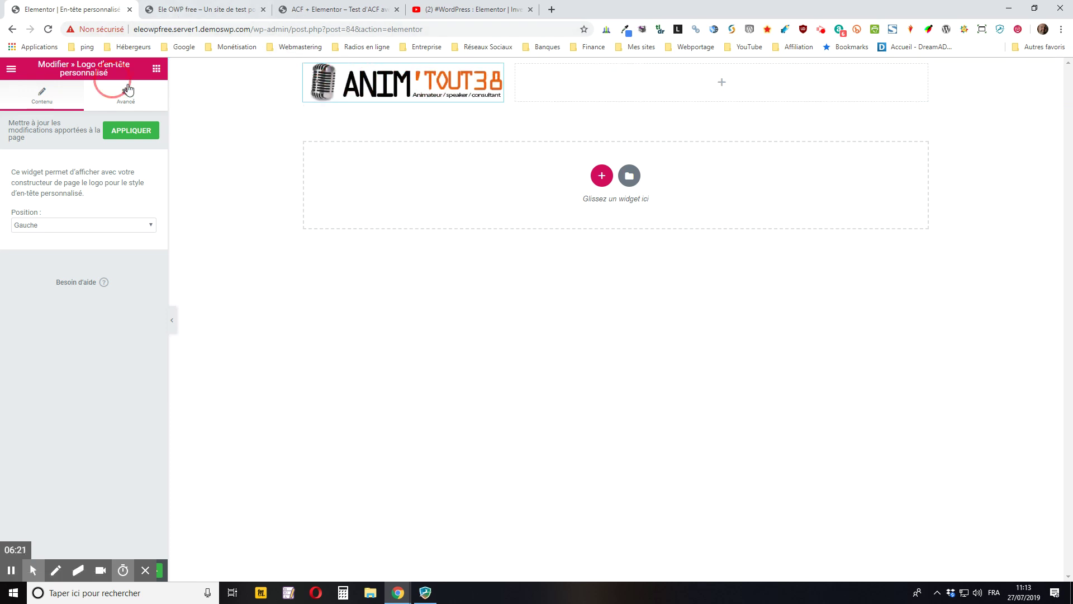
- Open the Ele OWP free site's theme administration in a separate browser tab and launch the theme customizer there
{"action": "left_click", "coordinate": [203, 10]}
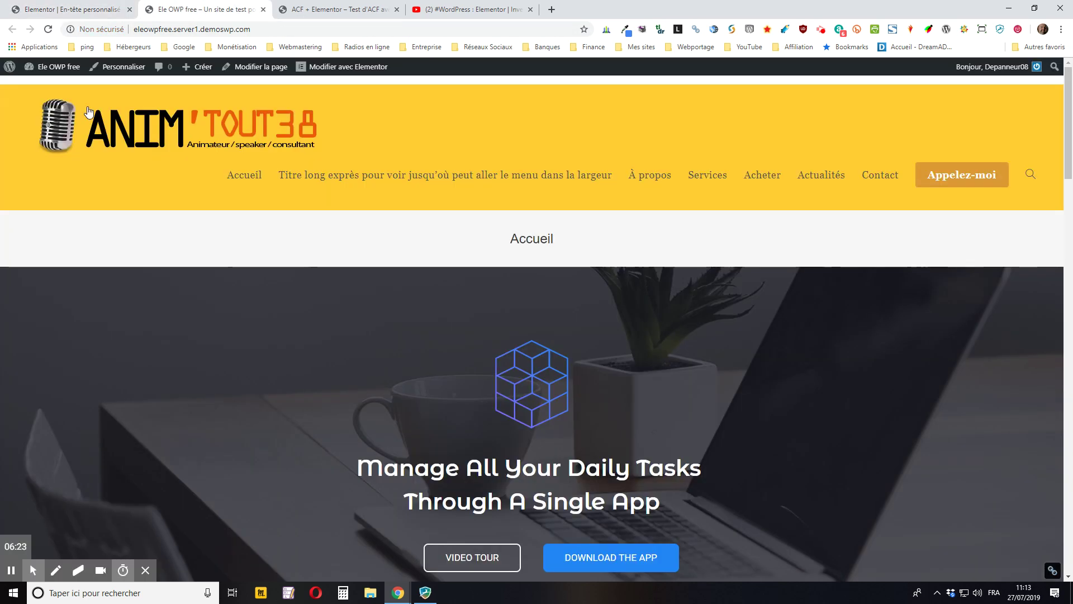
{"action": "mouse_move", "coordinate": [70, 72]}
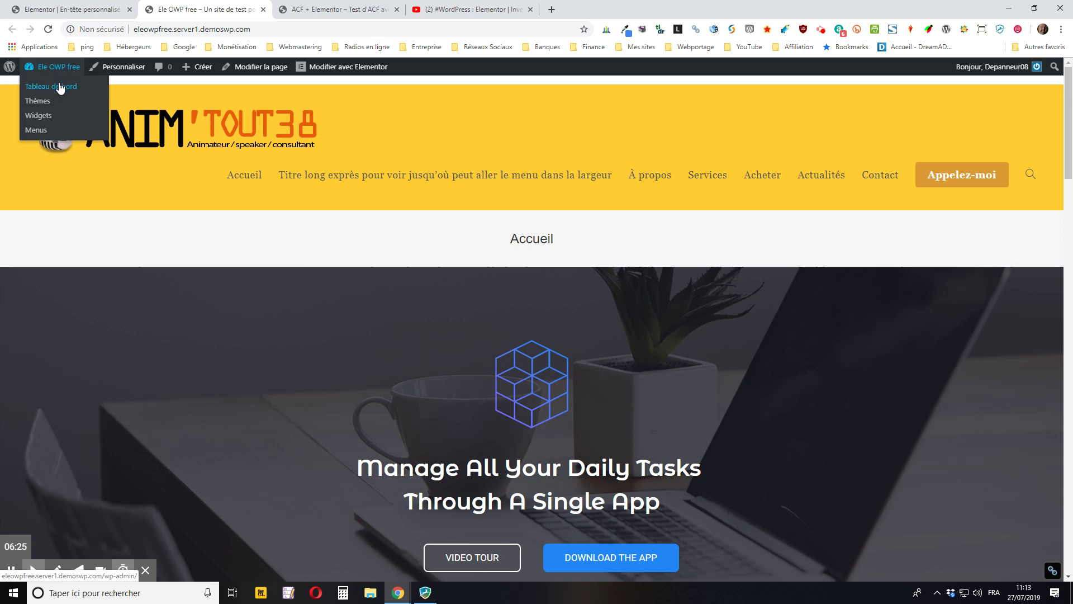
{"action": "middle_click", "coordinate": [37, 102]}
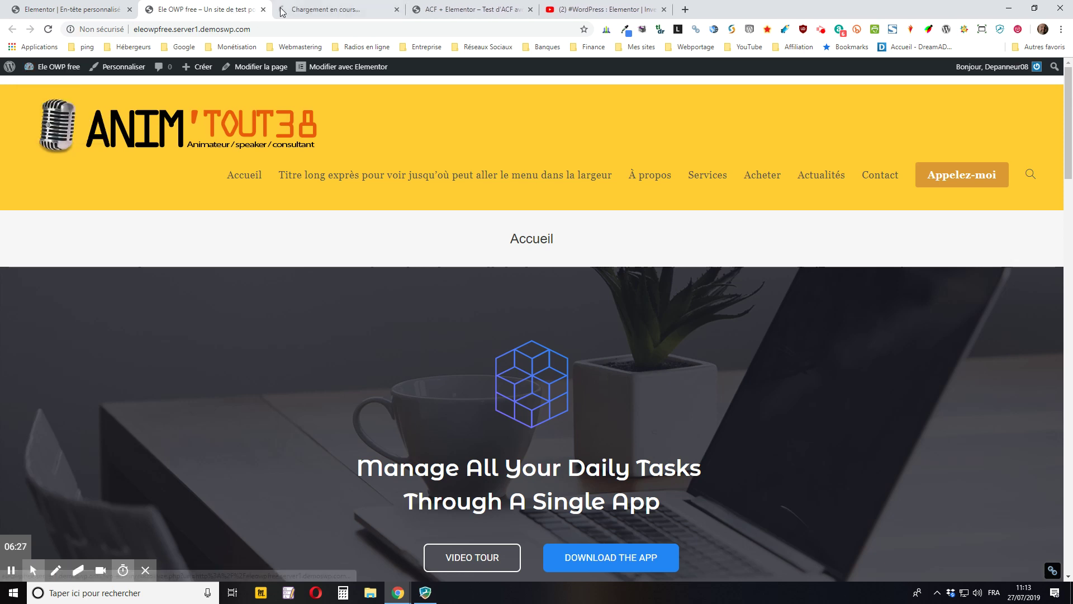
{"action": "left_click", "coordinate": [329, 9]}
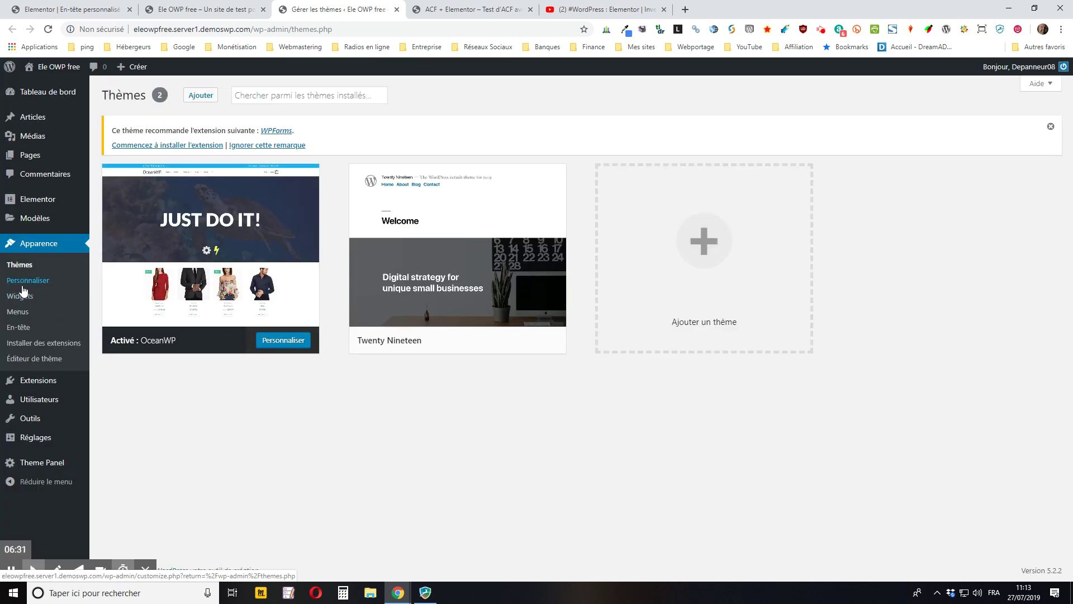
{"action": "left_click", "coordinate": [24, 281]}
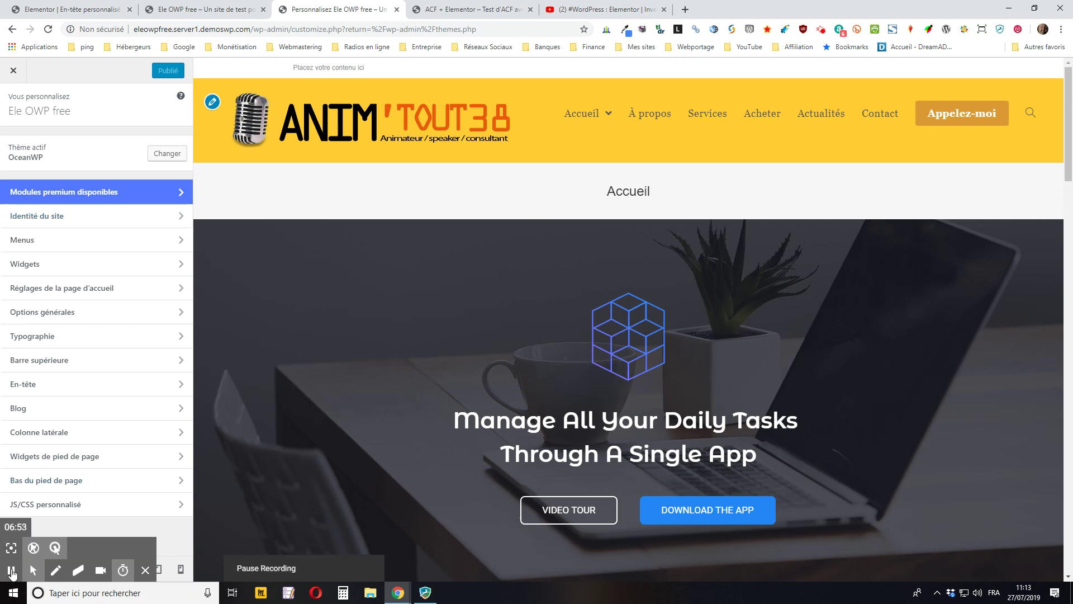
{"action": "left_click", "coordinate": [11, 570]}
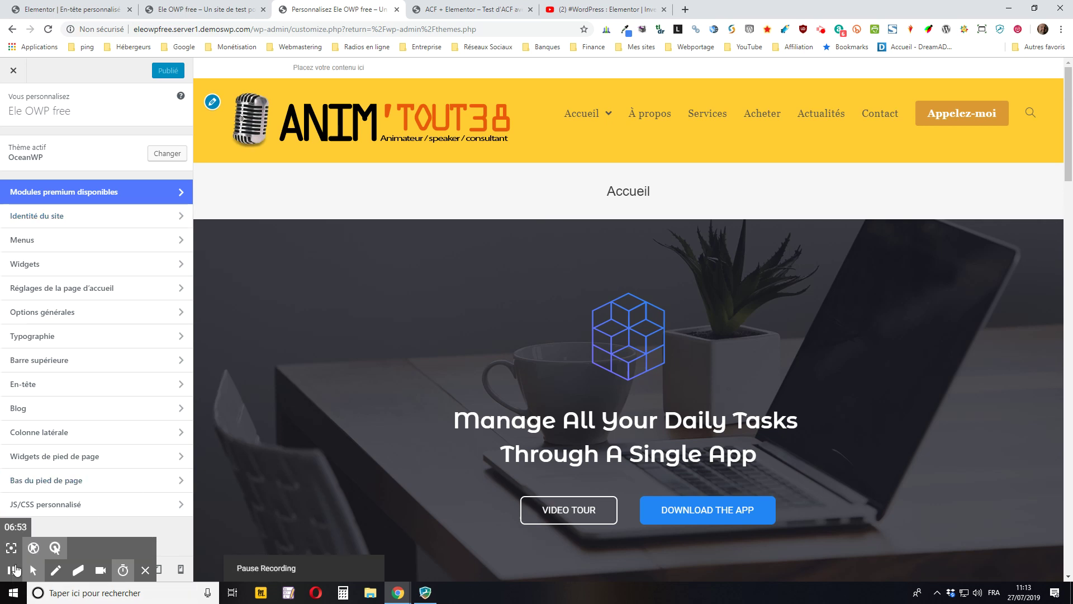
- Examine the header's logo settings in the theme customizer
{"action": "left_click", "coordinate": [46, 386]}
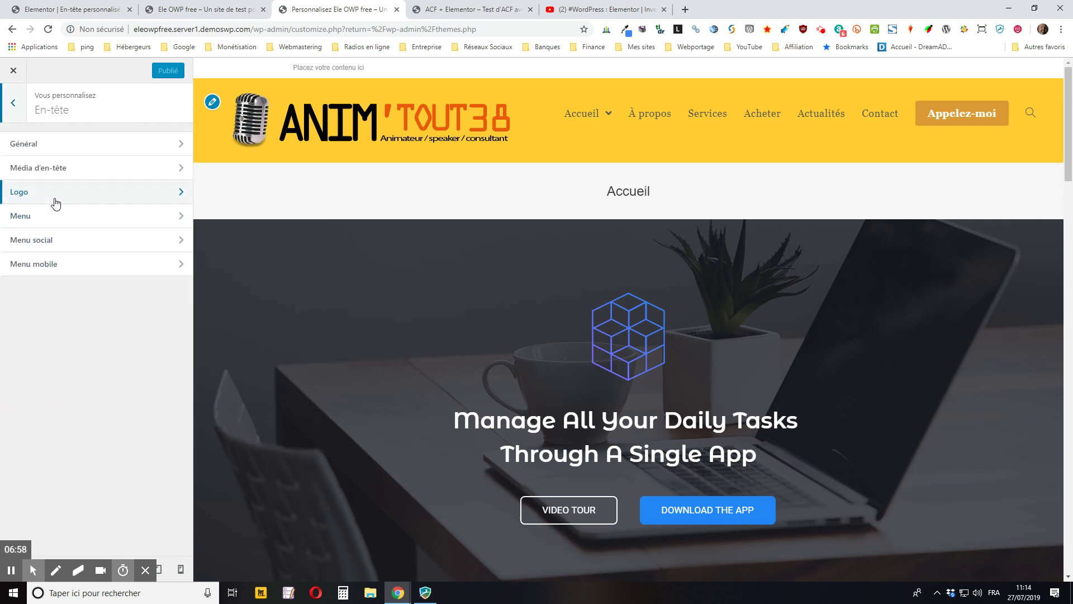
{"action": "left_click", "coordinate": [53, 195]}
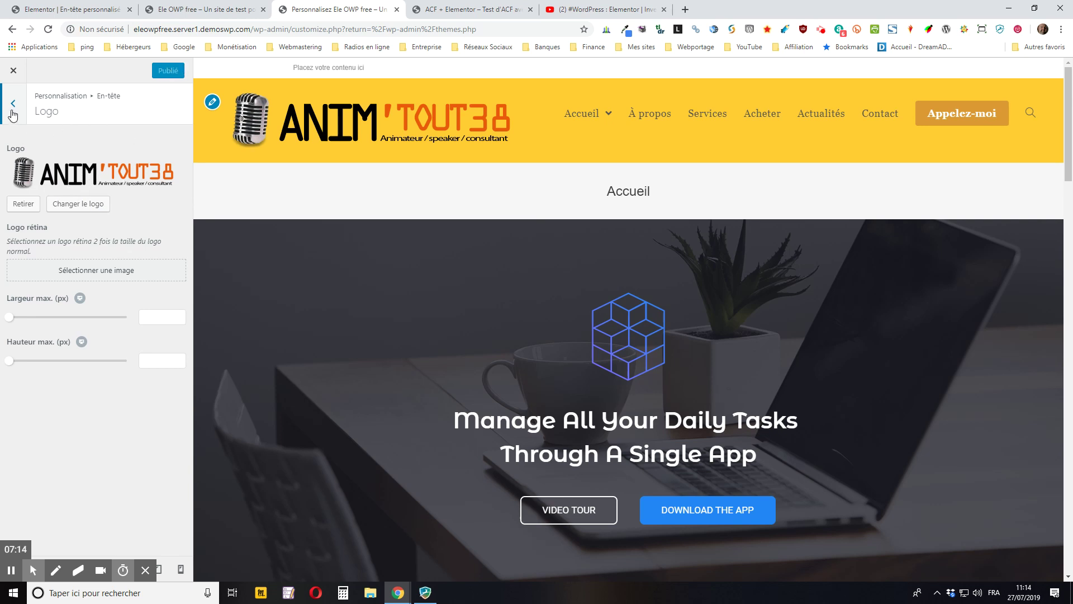
{"action": "left_click_drag", "start_coordinate": [338, 11], "coordinate": [72, 9]}
- In Elementor, find the "Menu personnalisé" widget by searching "menu", place it in the section's wide second column and assign Menu1 to it
{"action": "left_click", "coordinate": [243, 7]}
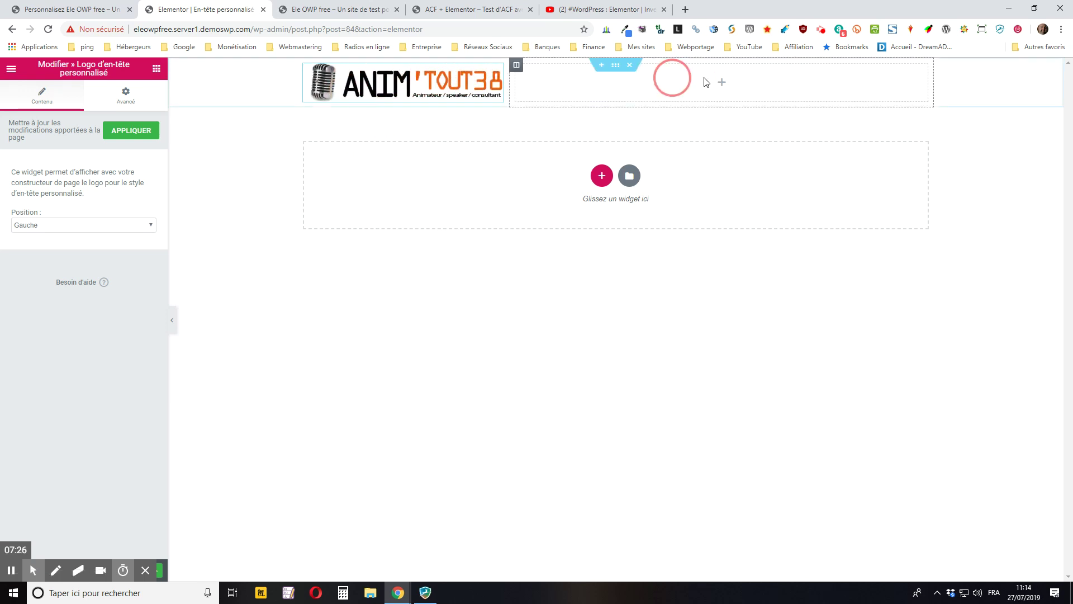
{"action": "left_click", "coordinate": [151, 81]}
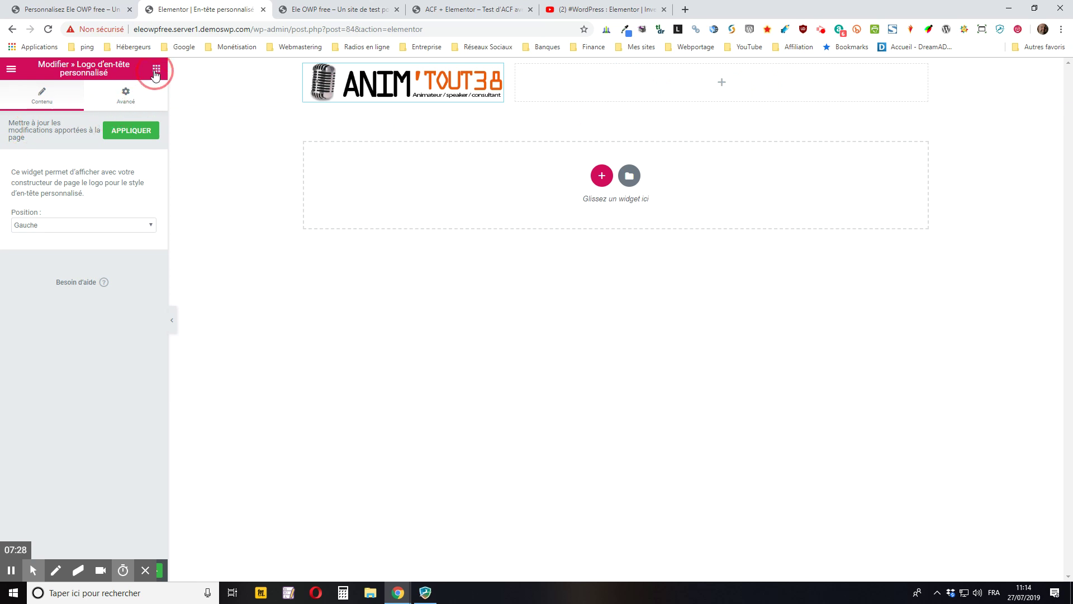
{"action": "left_click", "coordinate": [97, 113]}
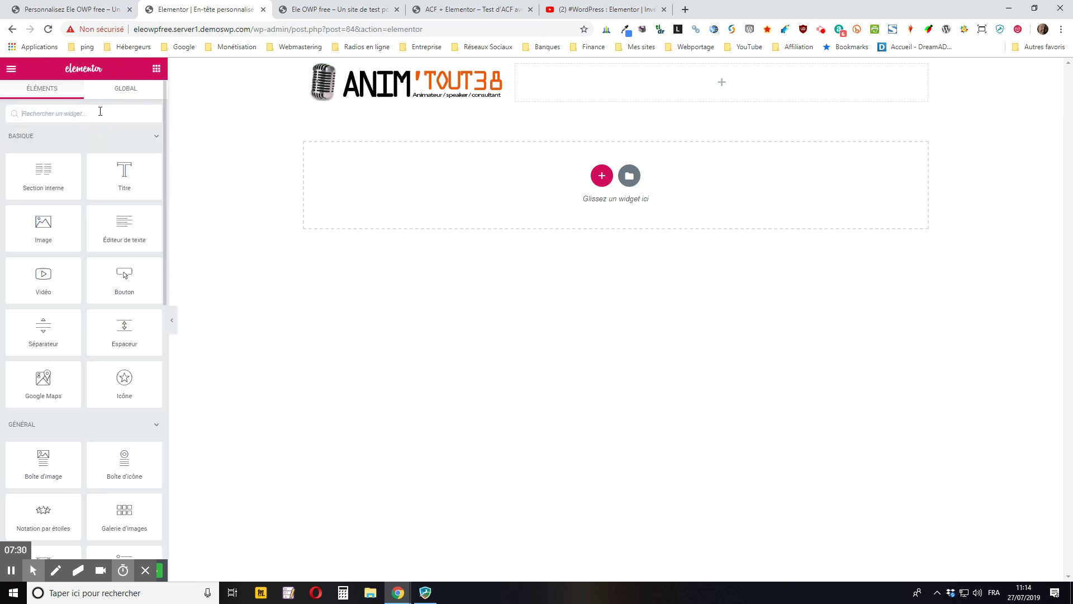
{"action": "type", "text": "menu"}
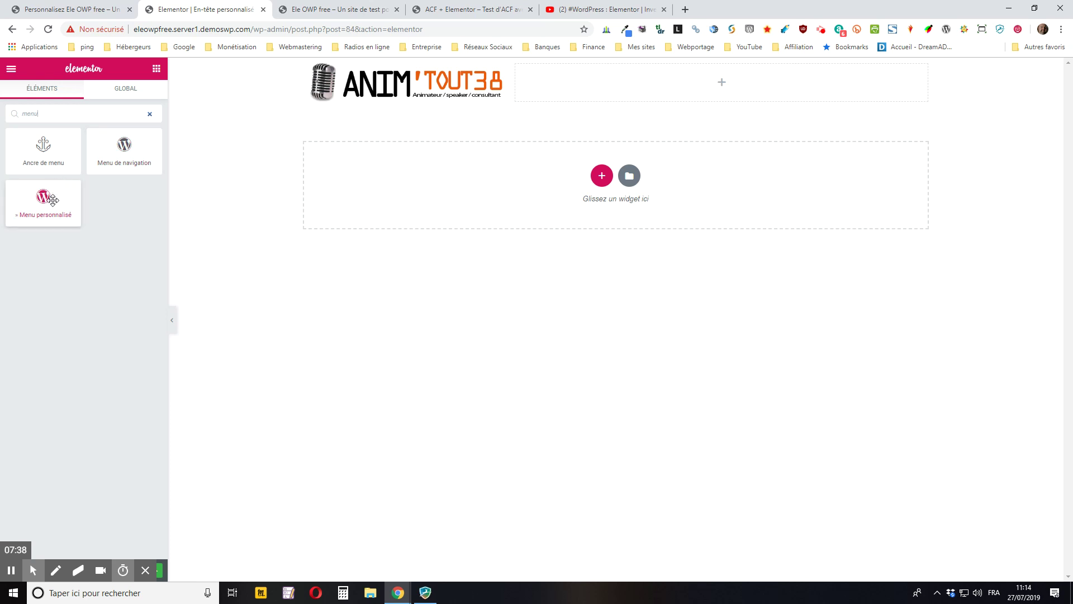
{"action": "left_click_drag", "start_coordinate": [37, 203], "coordinate": [692, 91]}
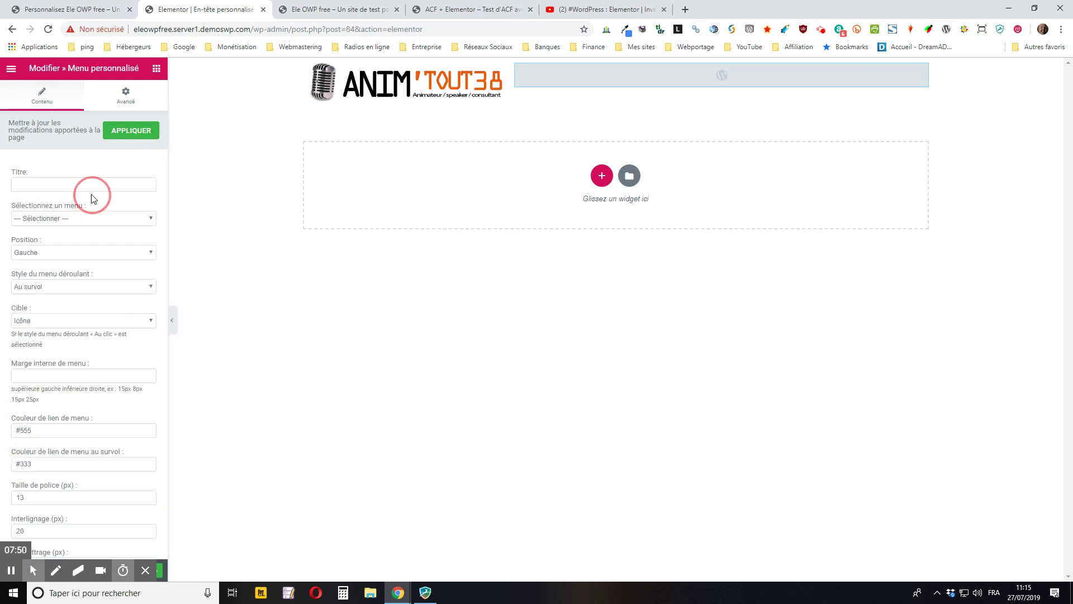
{"action": "left_click", "coordinate": [85, 218]}
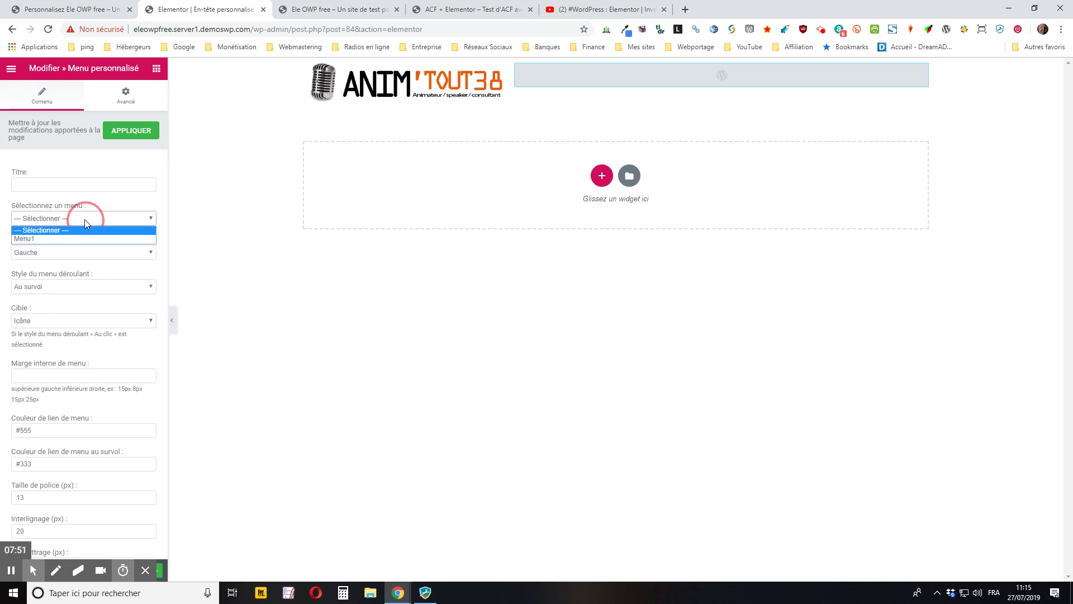
{"action": "left_click", "coordinate": [49, 240]}
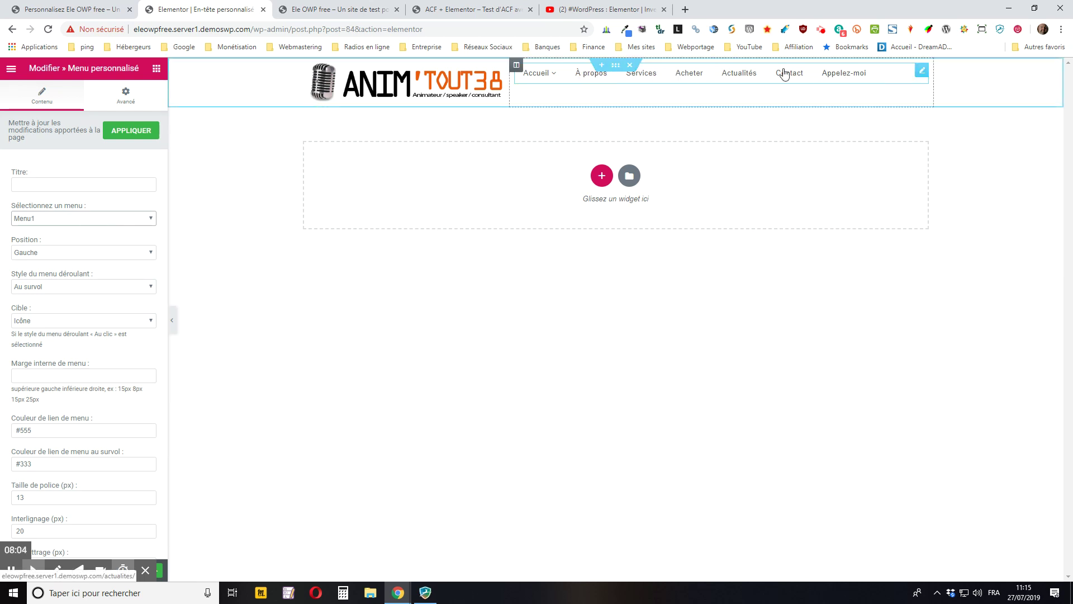
- Search the widget library for "menu" again to review the menu widgets and clear the search
{"action": "left_click", "coordinate": [157, 69]}
{"action": "left_click", "coordinate": [119, 105]}
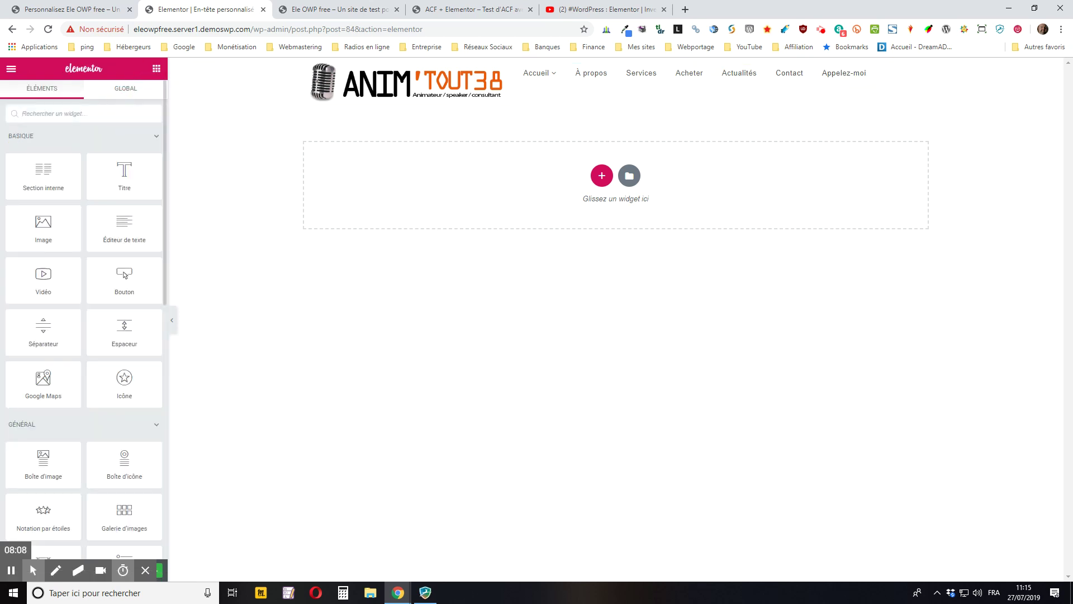
{"action": "type", "text": "menu"}
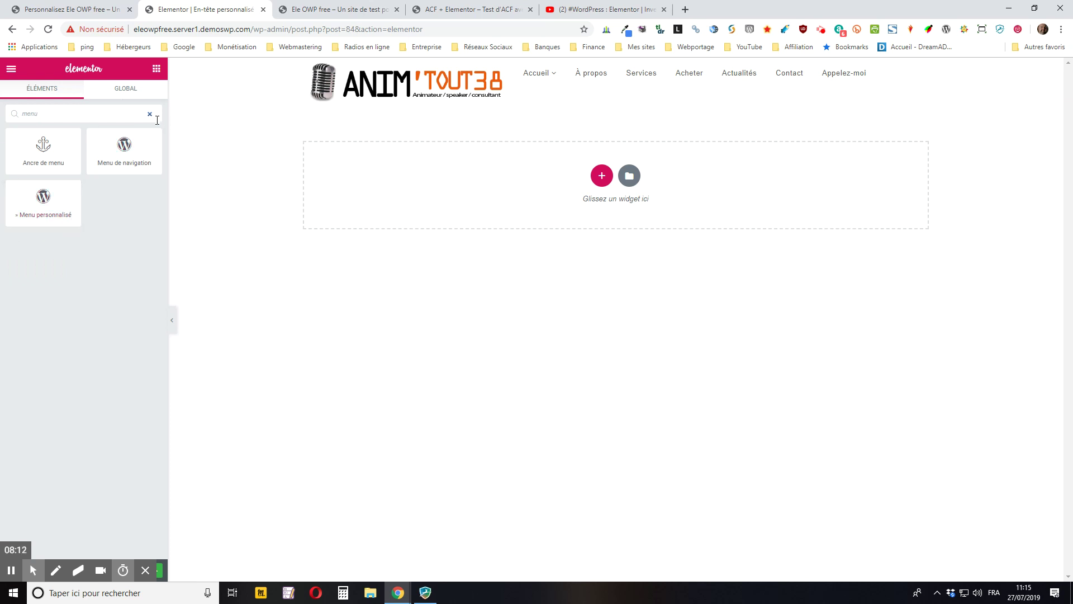
{"action": "left_click", "coordinate": [151, 116]}
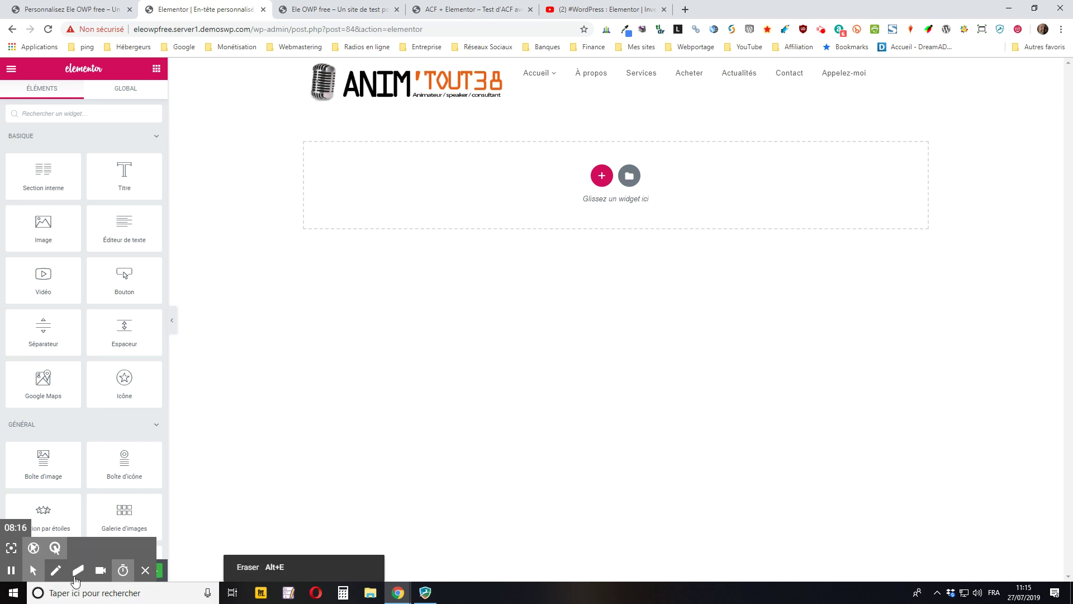
- Save the header template as a draft and preview it in a new tab
{"action": "key", "text": "alt+t"}
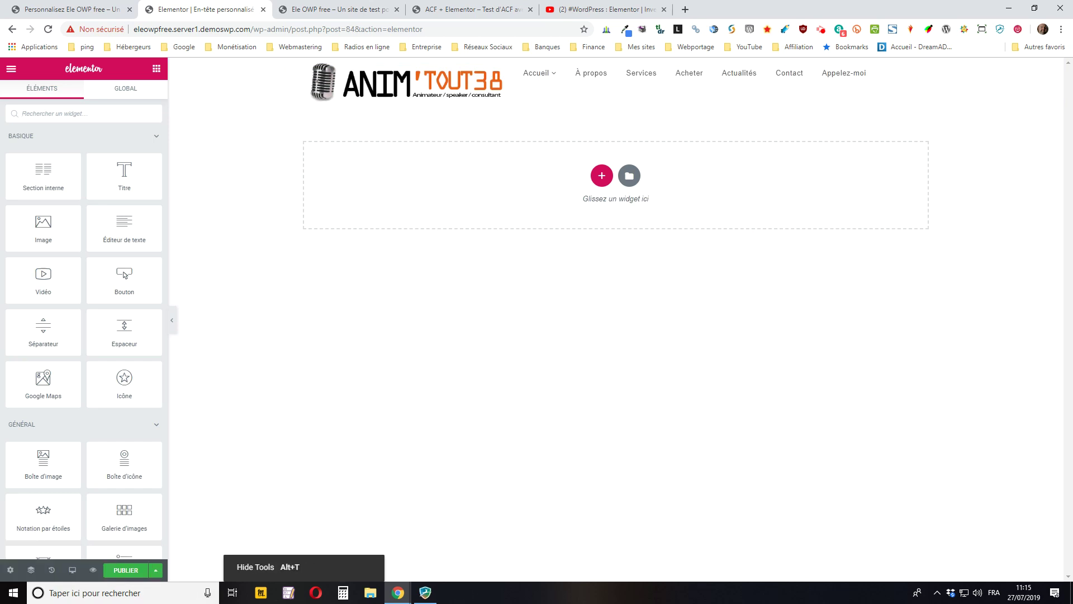
{"action": "left_click", "coordinate": [157, 569]}
{"action": "left_click", "coordinate": [98, 520]}
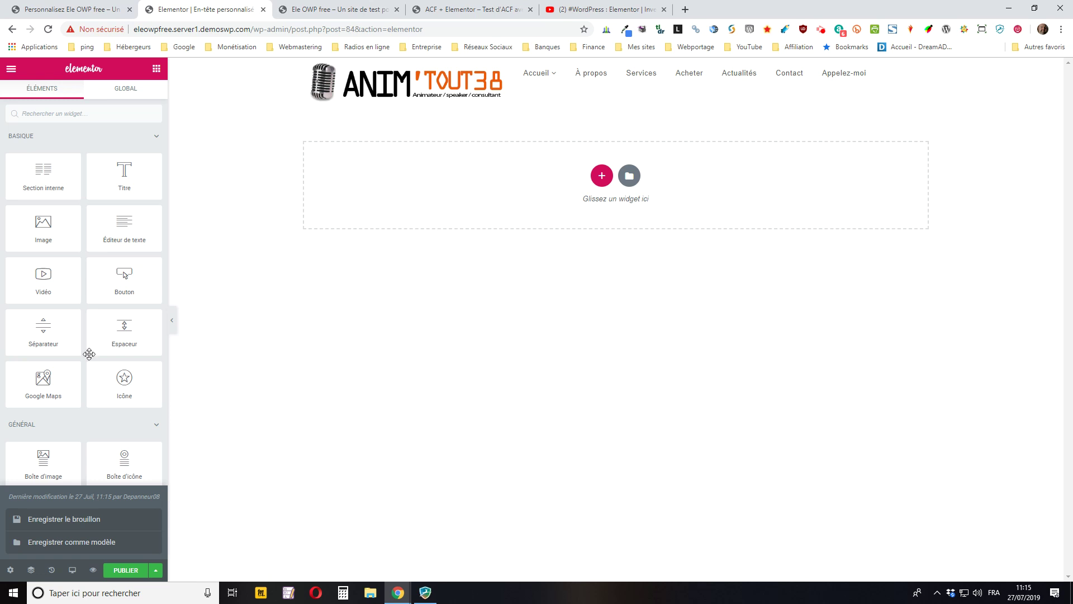
{"action": "left_click", "coordinate": [94, 570]}
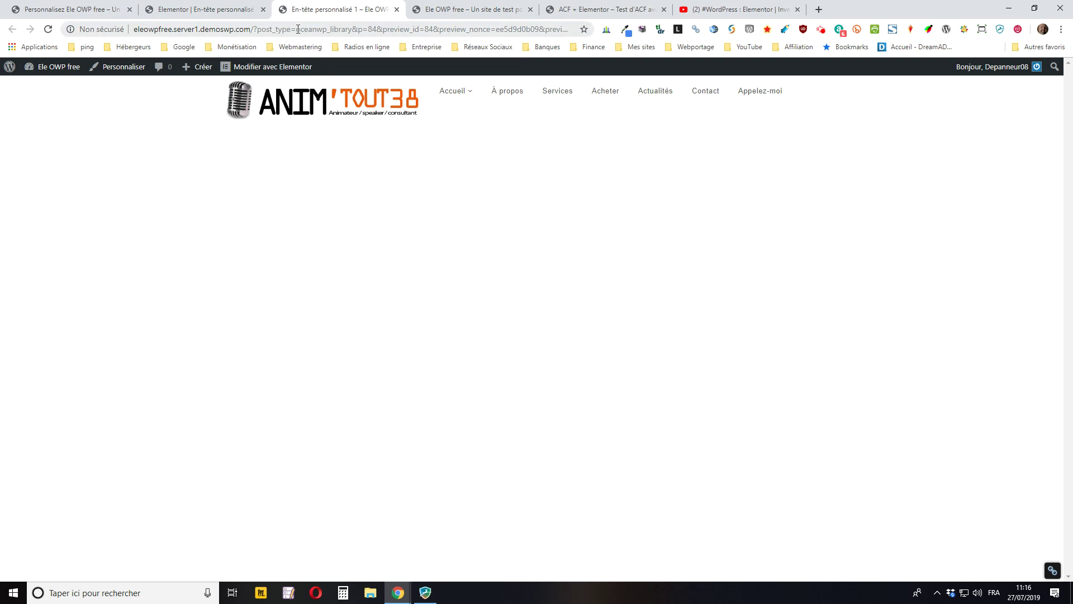
- Try stretching the header section with "Étirer la section", publish the template and reload its preview
{"action": "left_click", "coordinate": [183, 7]}
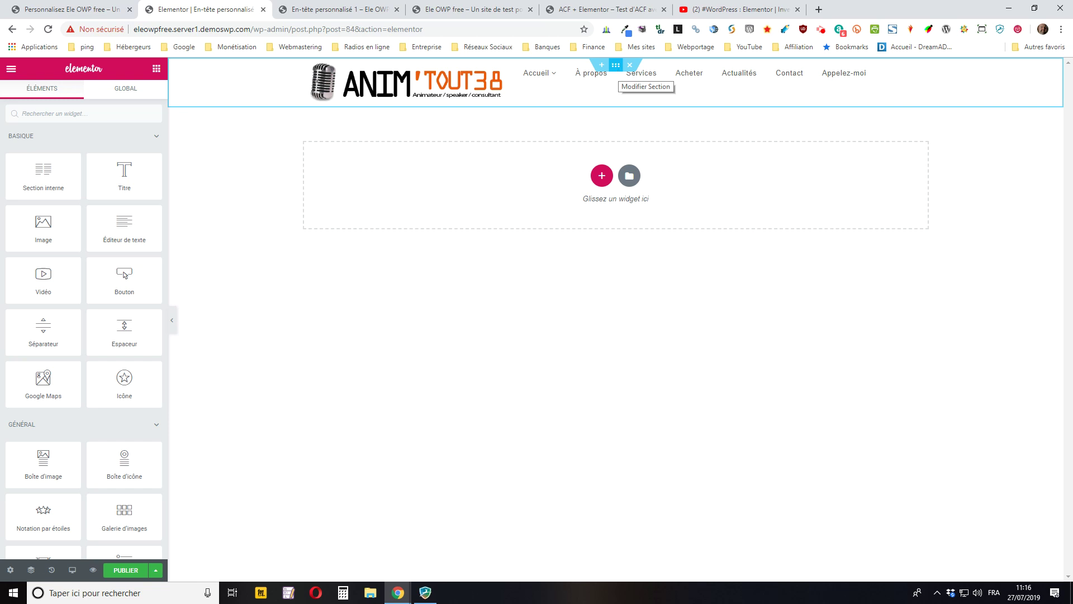
{"action": "right_click", "coordinate": [615, 65]}
{"action": "left_click", "coordinate": [645, 76]}
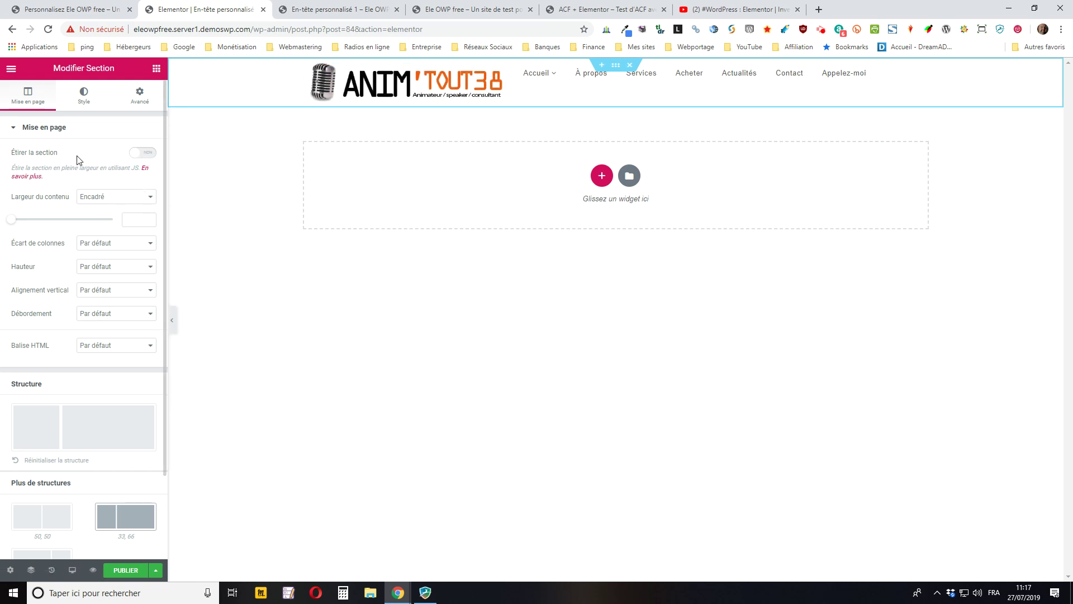
{"action": "left_click", "coordinate": [144, 158]}
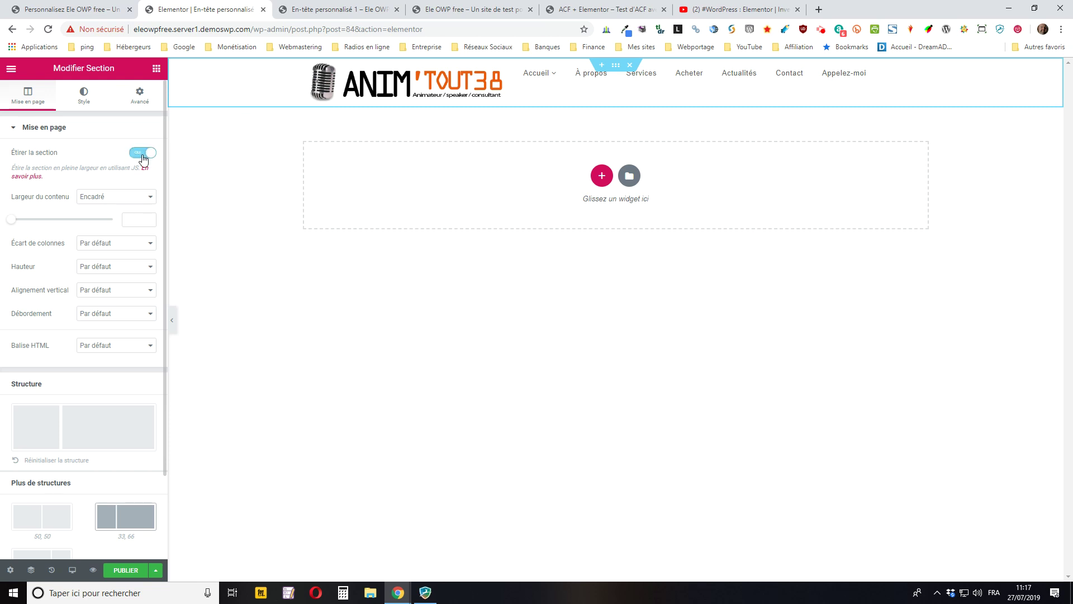
{"action": "left_click", "coordinate": [127, 570]}
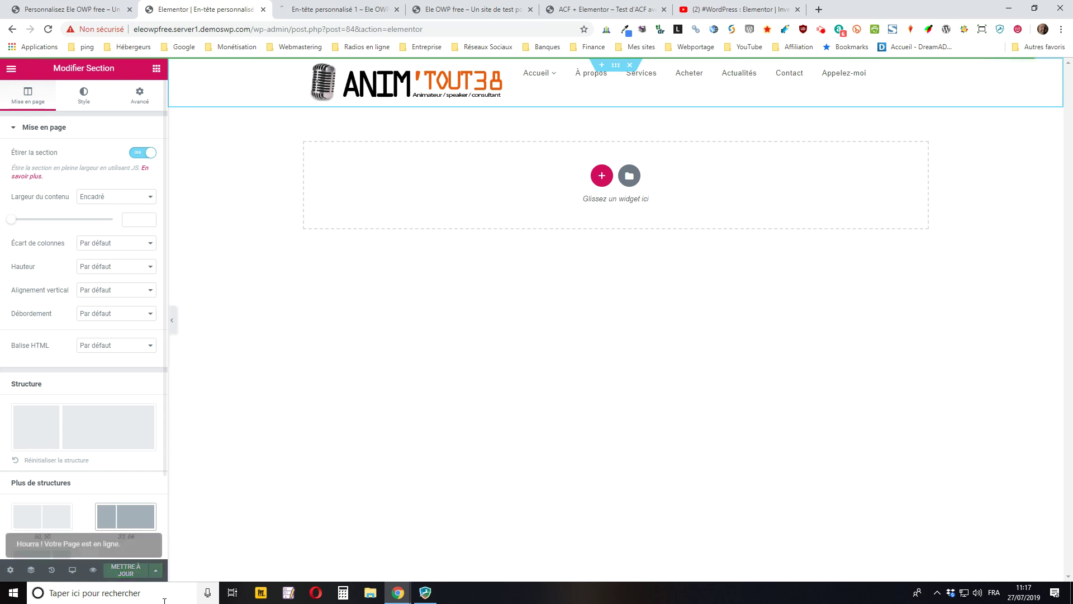
{"action": "left_click", "coordinate": [340, 7]}
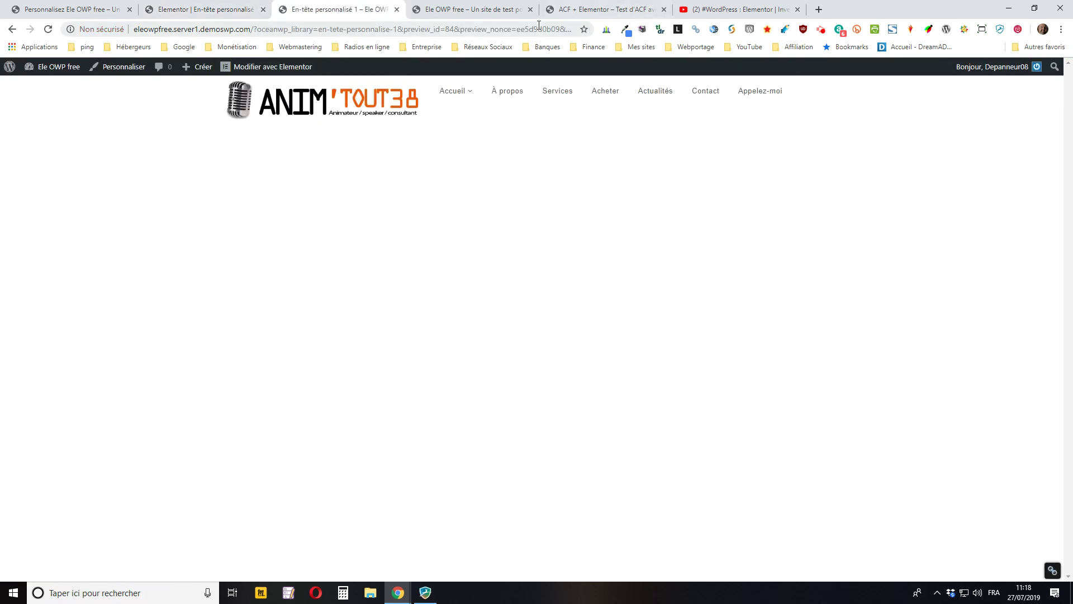
{"action": "left_click", "coordinate": [48, 29]}
- Turn off section stretching, set the content width to "Pleine largeur" and update the template, checking it in the reloaded preview
{"action": "left_click", "coordinate": [192, 9]}
{"action": "left_click", "coordinate": [144, 152]}
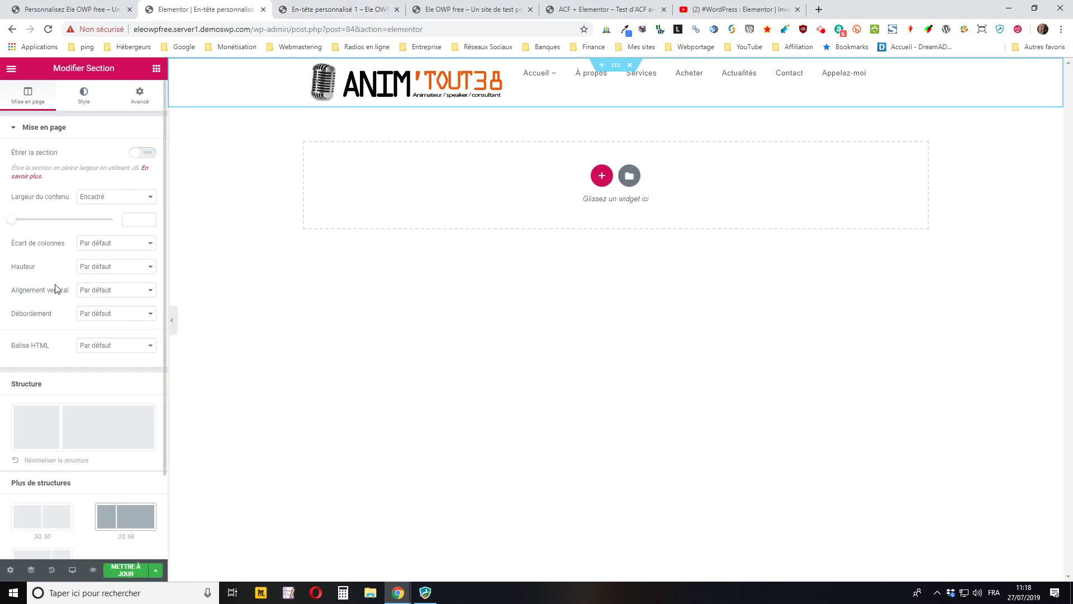
{"action": "left_click", "coordinate": [101, 199]}
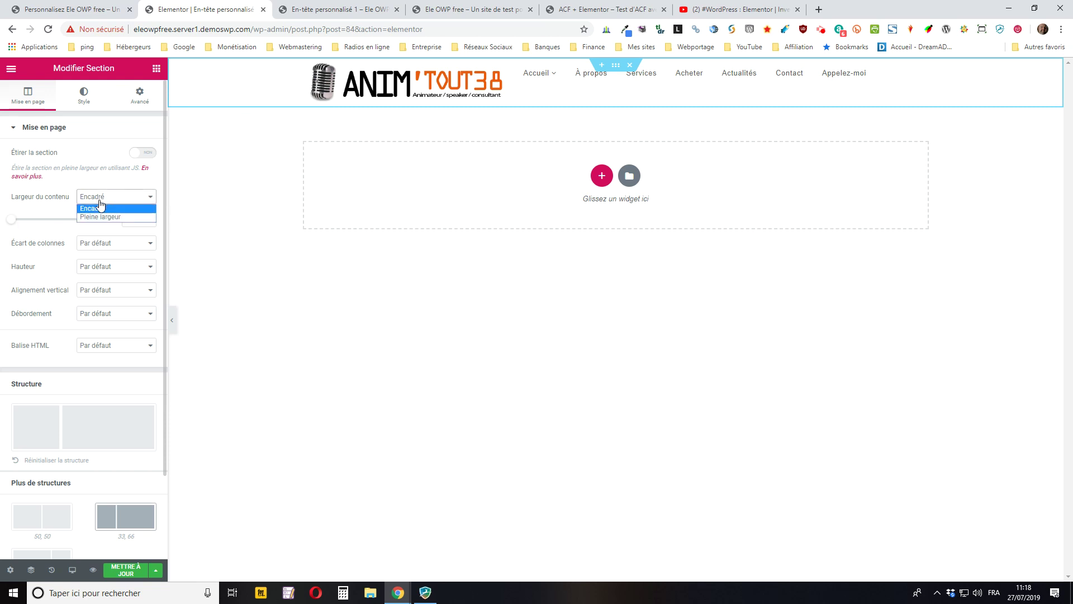
{"action": "left_click", "coordinate": [97, 217]}
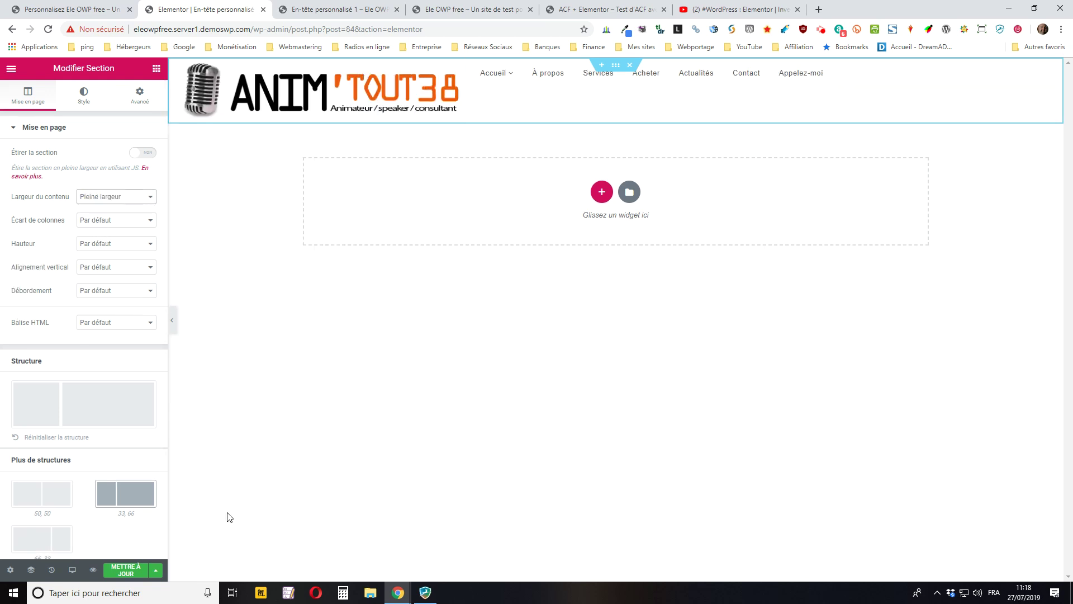
{"action": "left_click", "coordinate": [125, 569]}
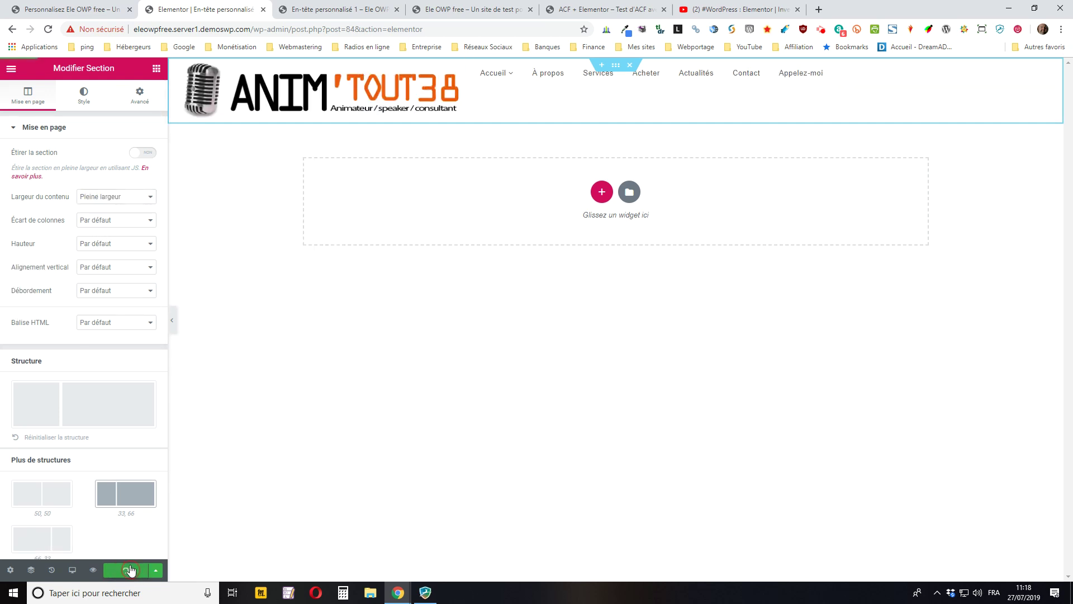
{"action": "left_click", "coordinate": [313, 13]}
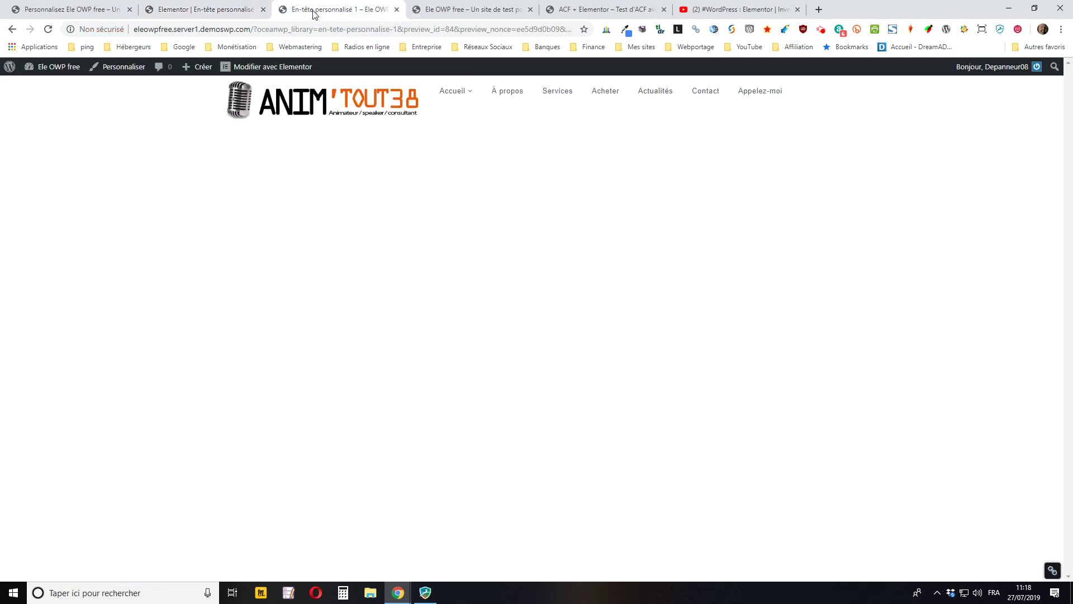
{"action": "key", "text": "F5"}
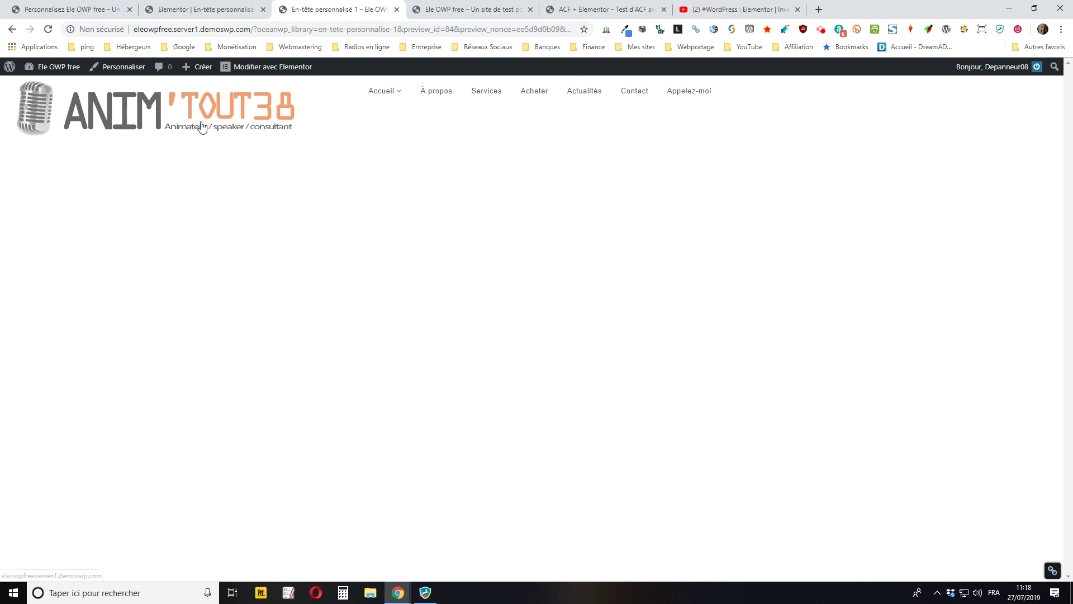
- Set the header section's vertical alignment to "Milieu"
{"action": "left_click", "coordinate": [220, 9]}
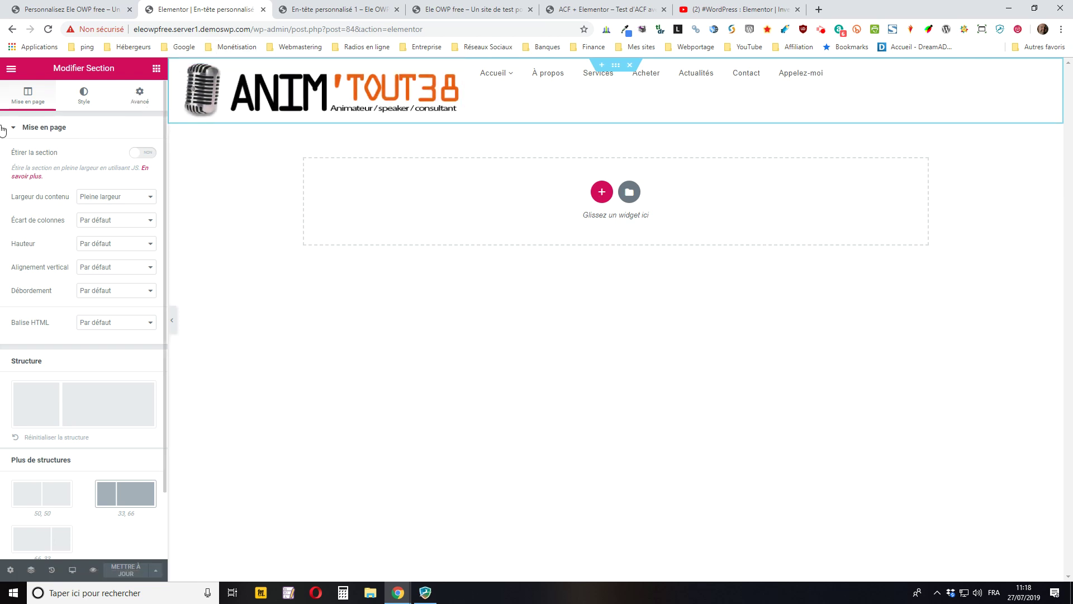
{"action": "left_click", "coordinate": [112, 274]}
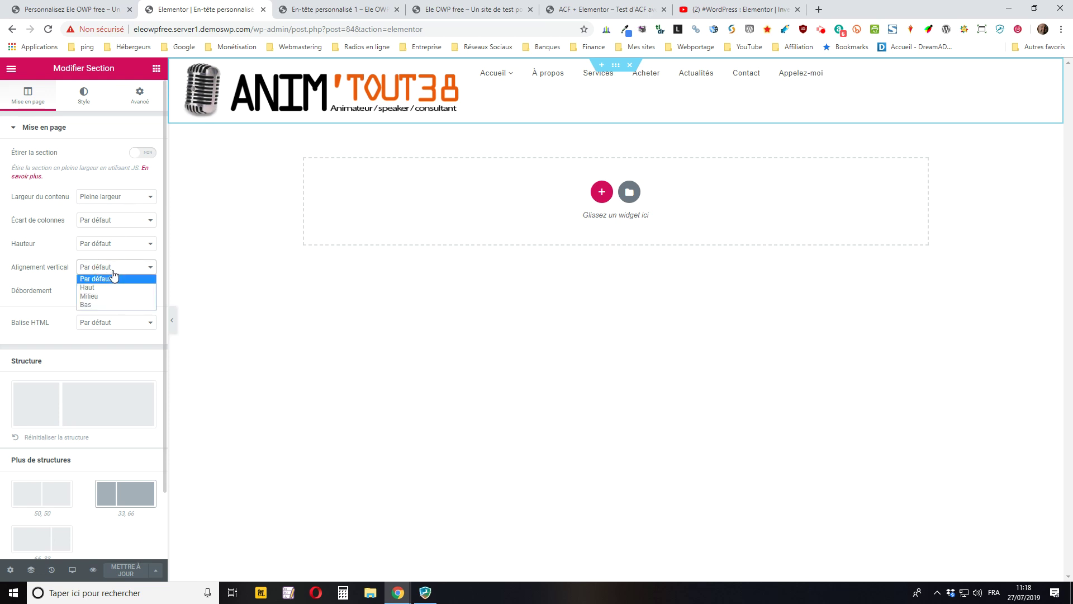
{"action": "left_click", "coordinate": [97, 298]}
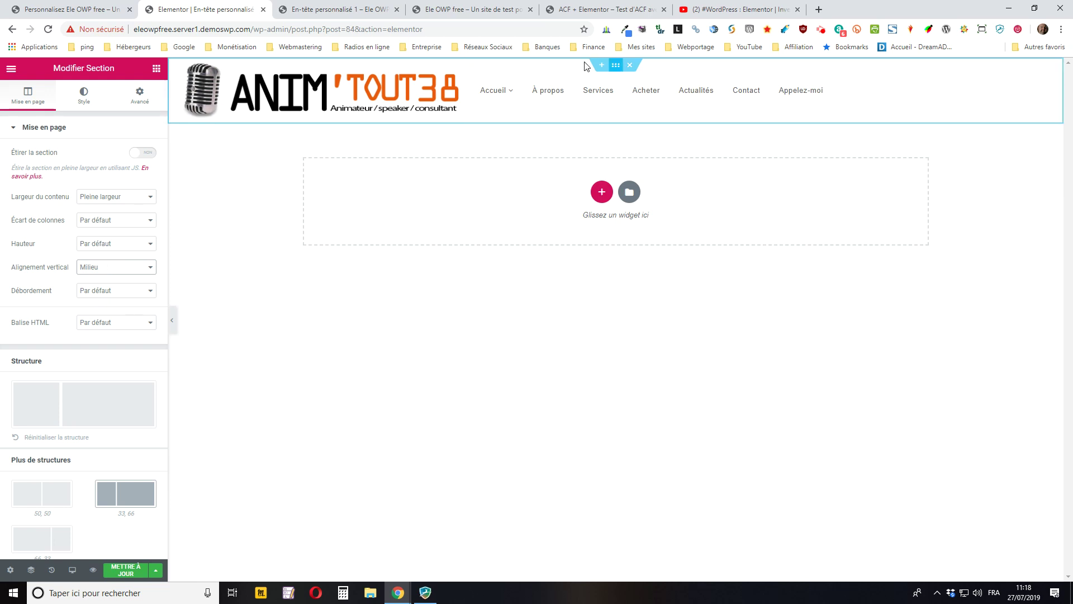
- Reload the live site's home page and examine its current header and the Accueil submenu
{"action": "left_click", "coordinate": [460, 11]}
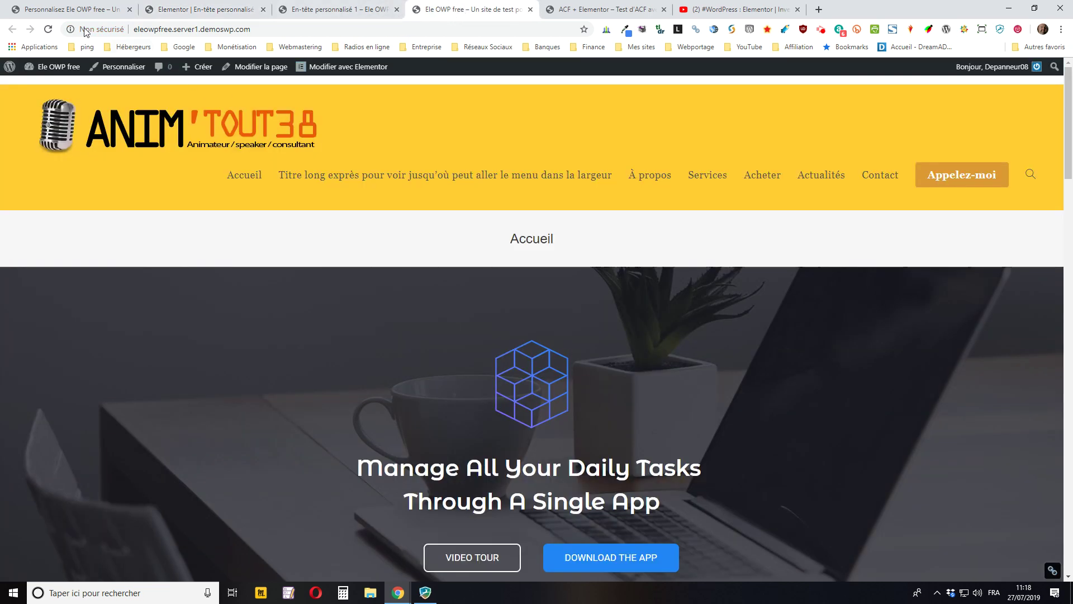
{"action": "left_click", "coordinate": [49, 28]}
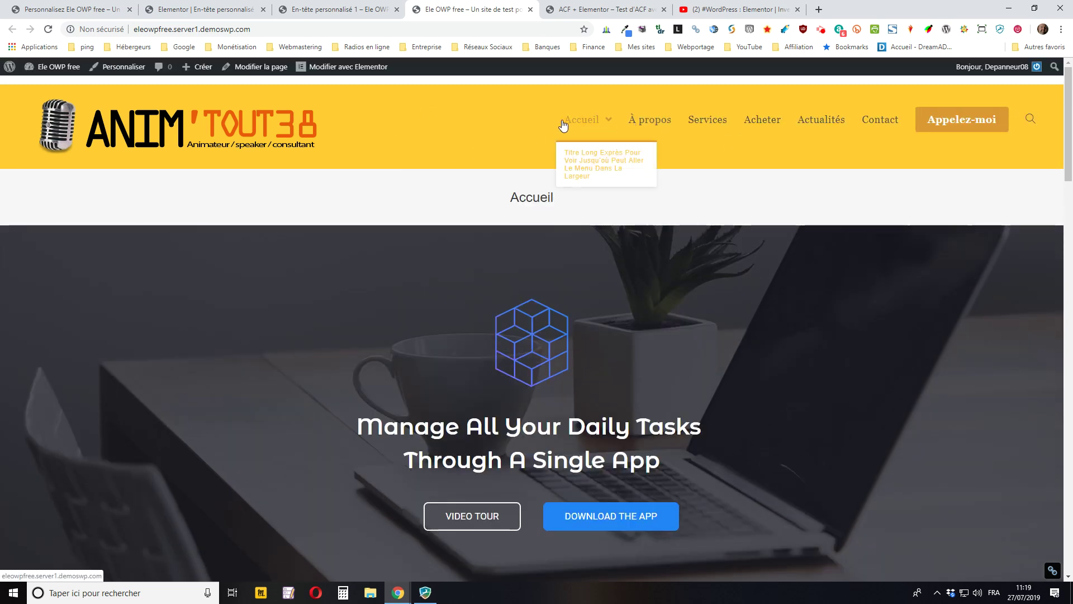
{"action": "mouse_move", "coordinate": [599, 122]}
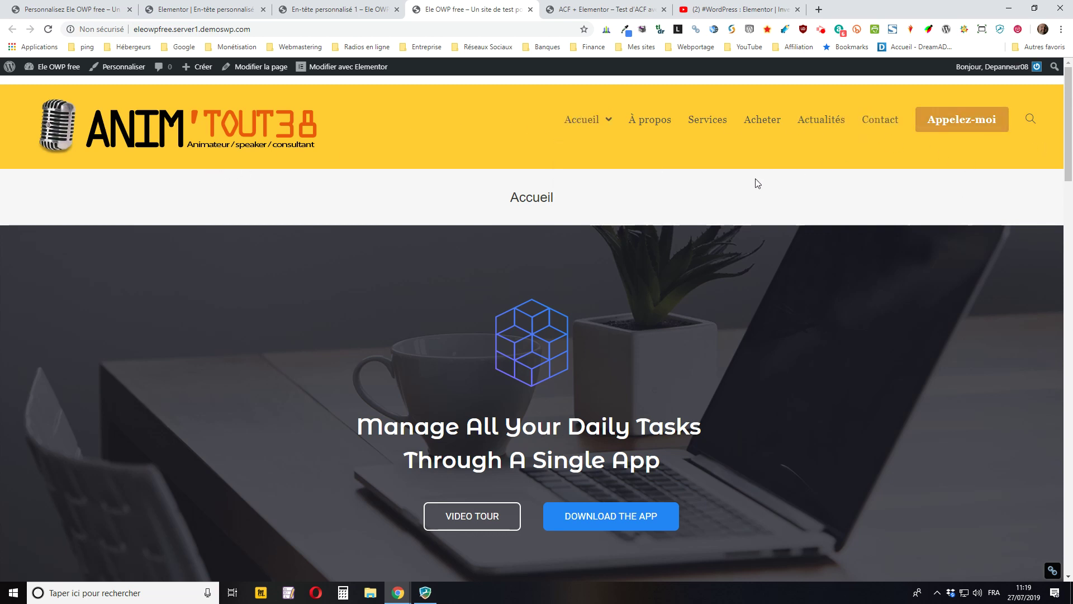
- Update the header template with the new vertical alignment and reload its preview
{"action": "left_click", "coordinate": [342, 12]}
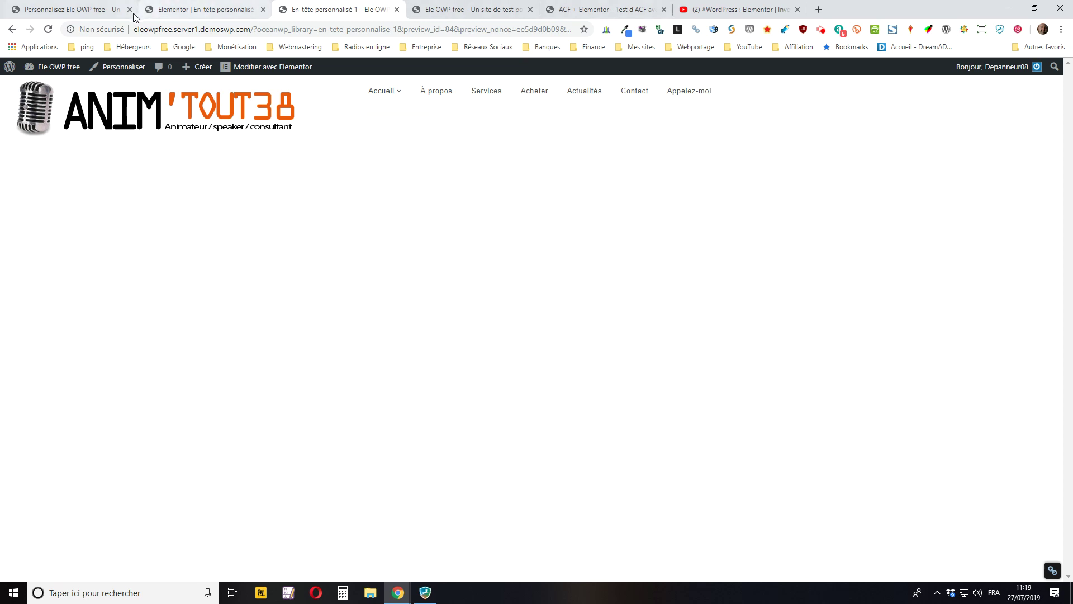
{"action": "left_click", "coordinate": [48, 29]}
{"action": "left_click", "coordinate": [197, 12]}
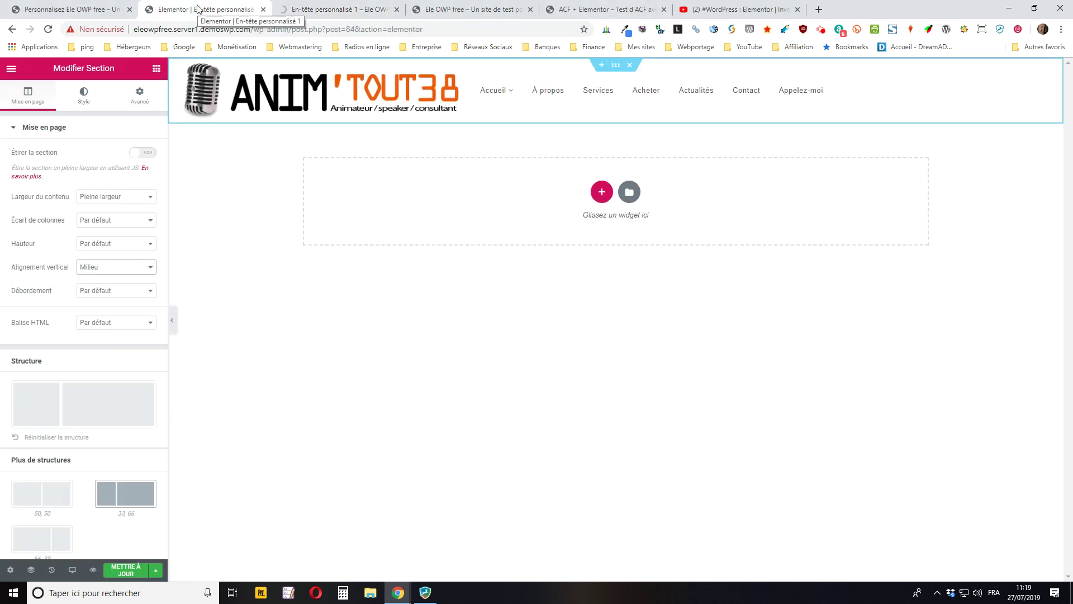
{"action": "left_click", "coordinate": [124, 570]}
{"action": "left_click", "coordinate": [333, 7]}
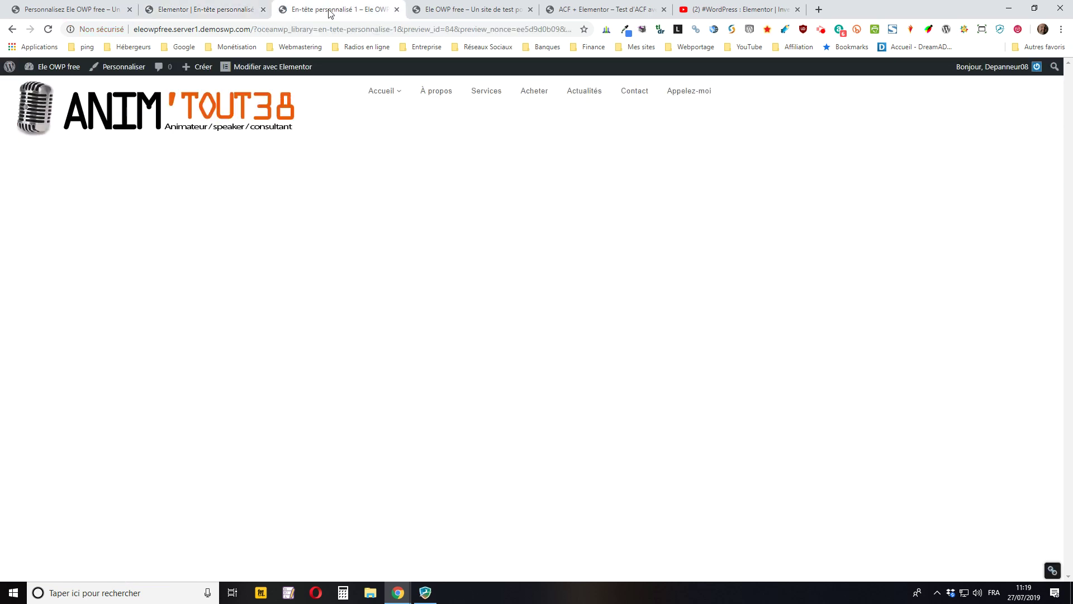
{"action": "left_click", "coordinate": [48, 30]}
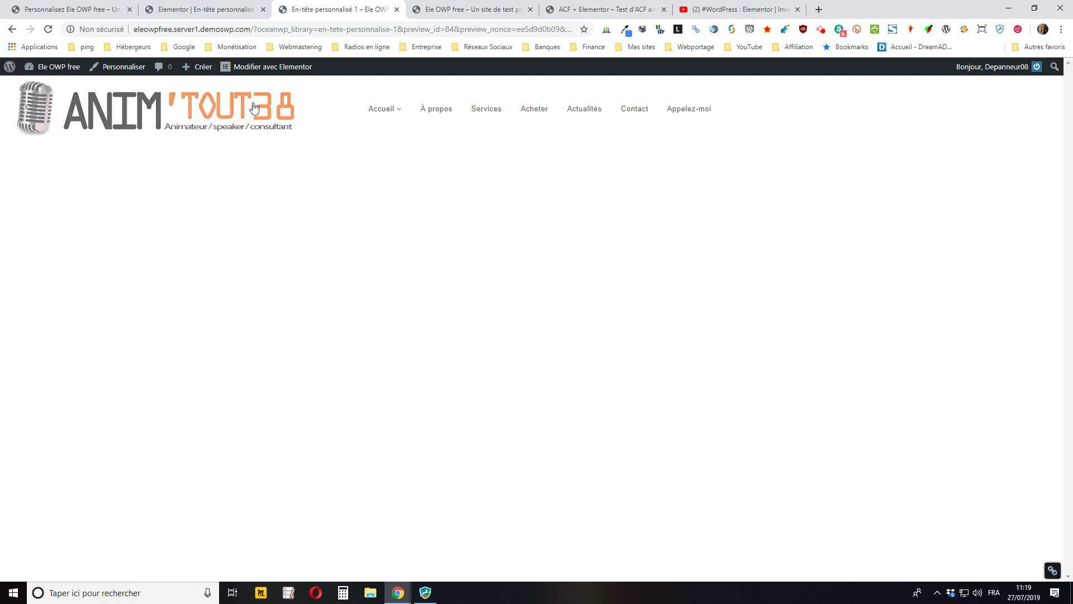
- Set the header section's normal background type to "Classique" and open its background colour picker
{"action": "left_click", "coordinate": [203, 7]}
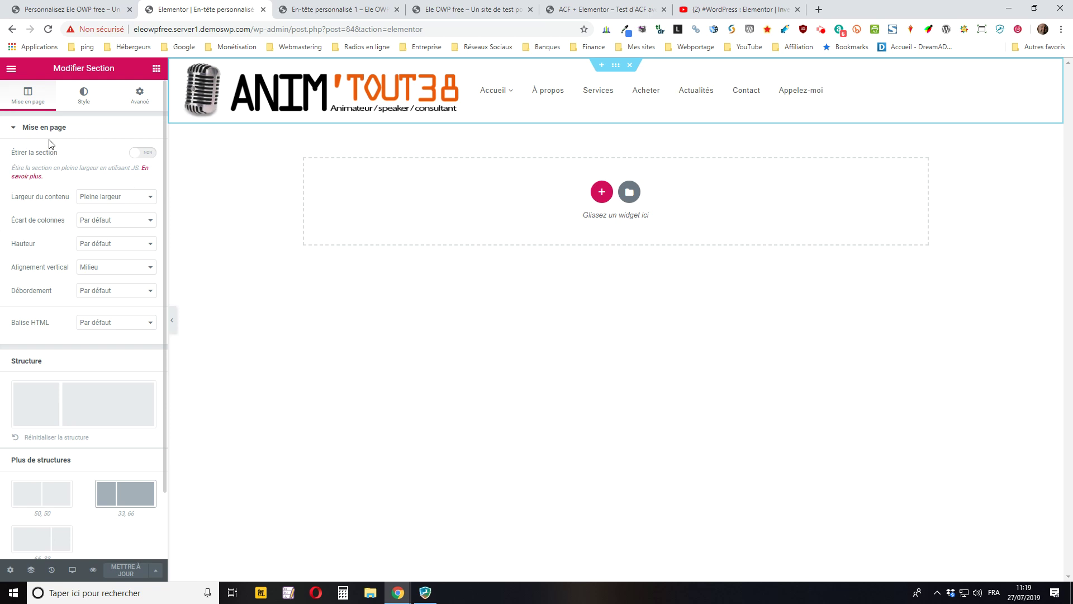
{"action": "left_click", "coordinate": [83, 94]}
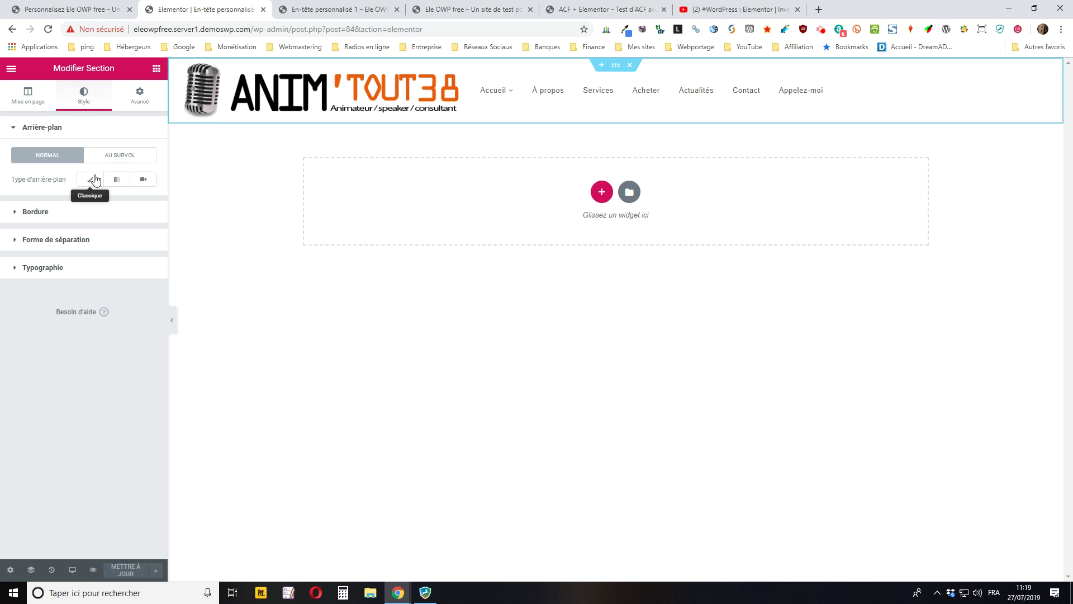
{"action": "left_click", "coordinate": [94, 179]}
{"action": "left_click", "coordinate": [144, 206]}
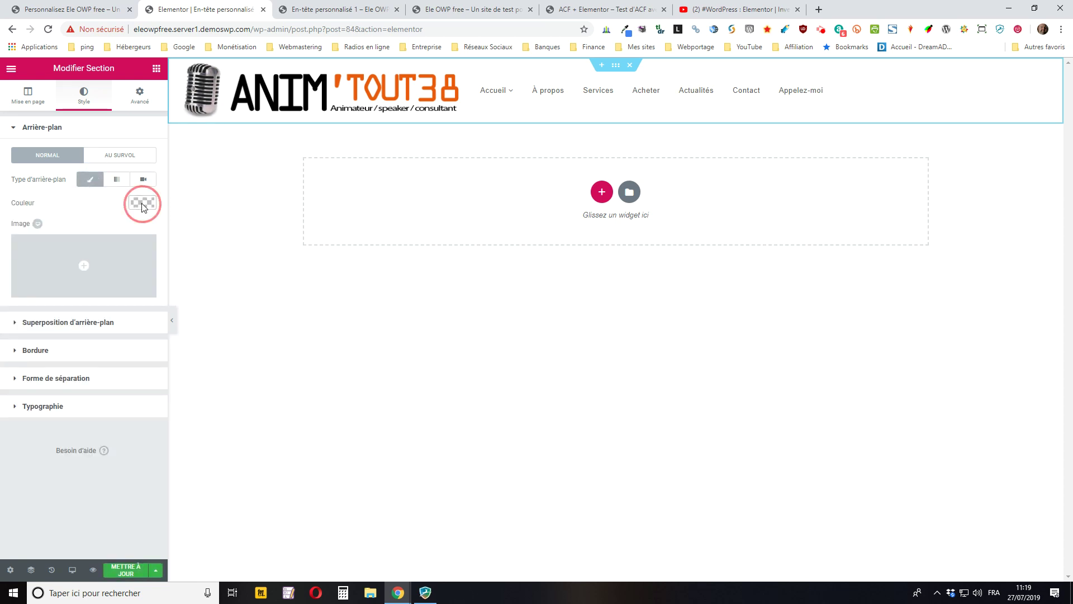